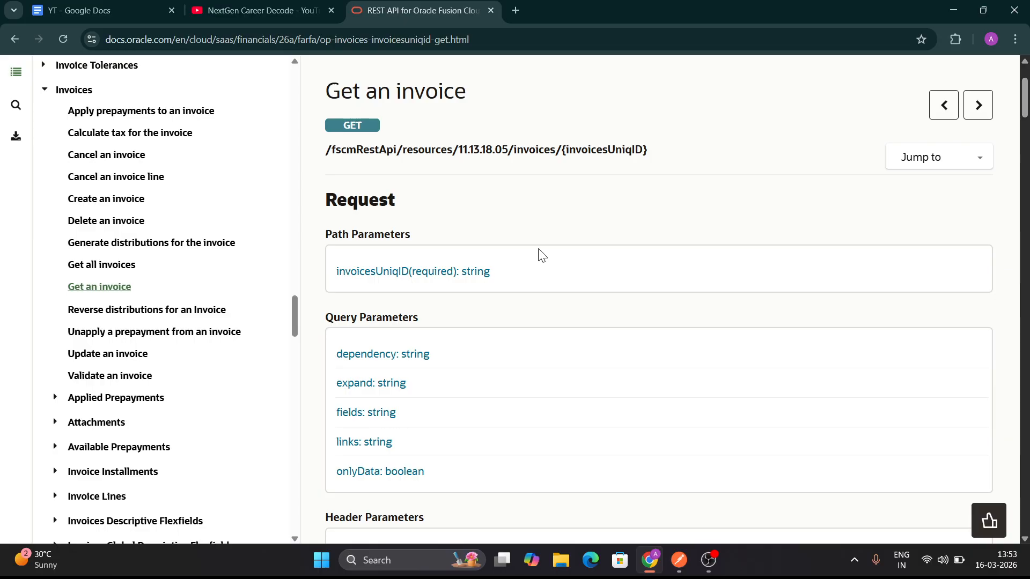
# Open the "Get all invoices" reference page and examine its endpoint path, query parameters and response section
pyautogui.scroll(-3, 541, 255)
pyautogui.scroll(5, 540, 255)
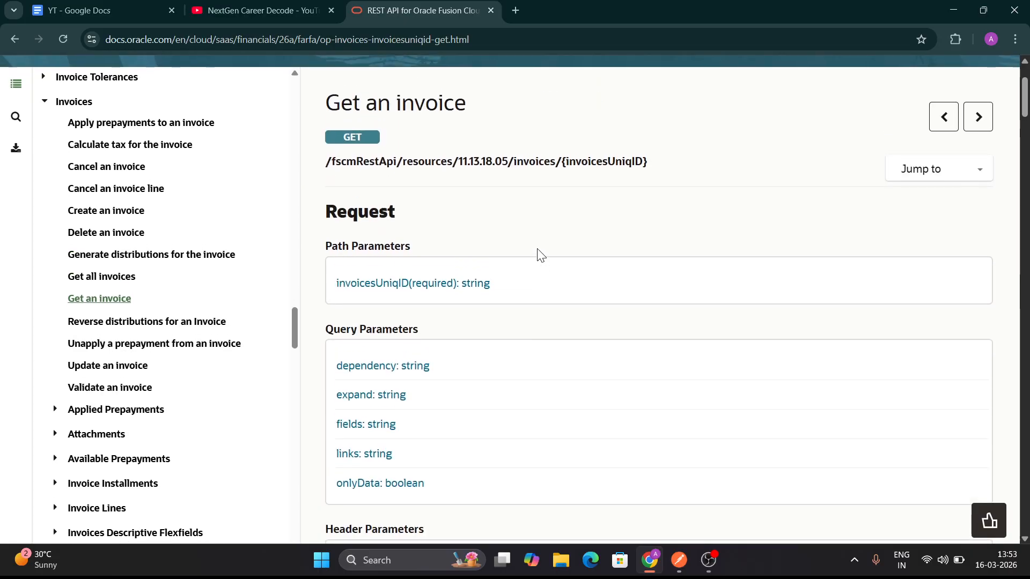
pyautogui.click(112, 354)
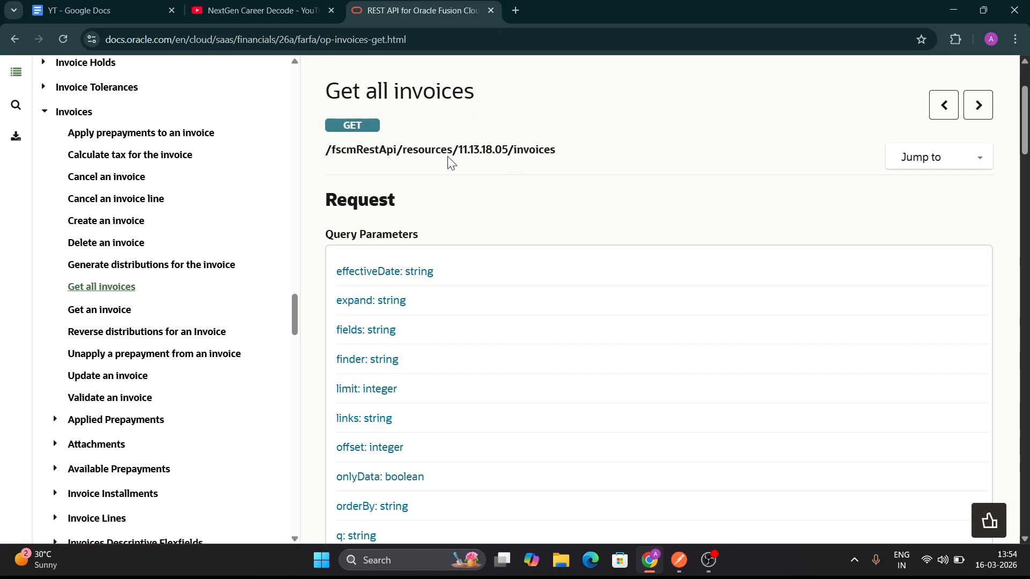
pyautogui.scroll(-7, 485, 297)
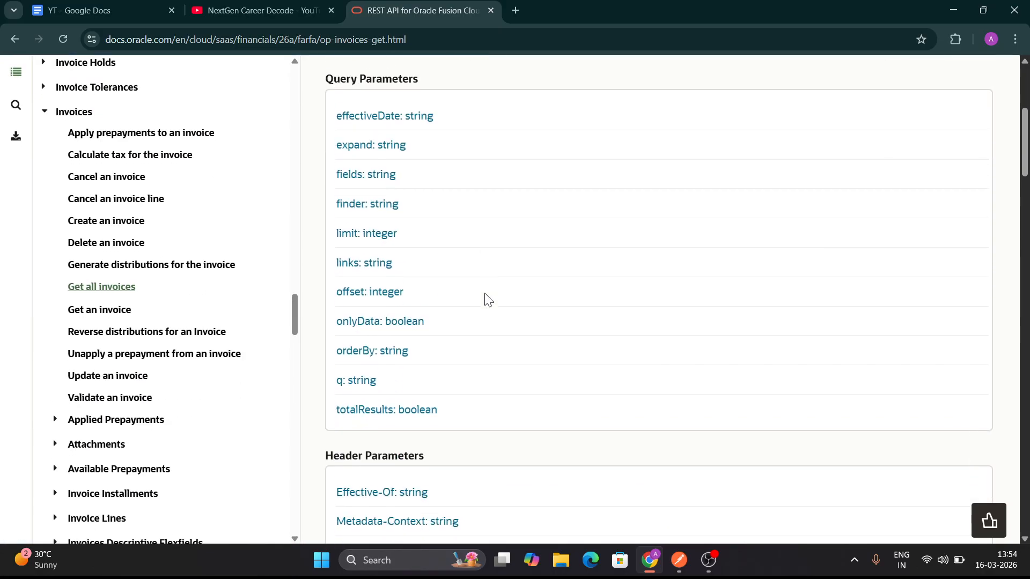
pyautogui.scroll(-5, 485, 296)
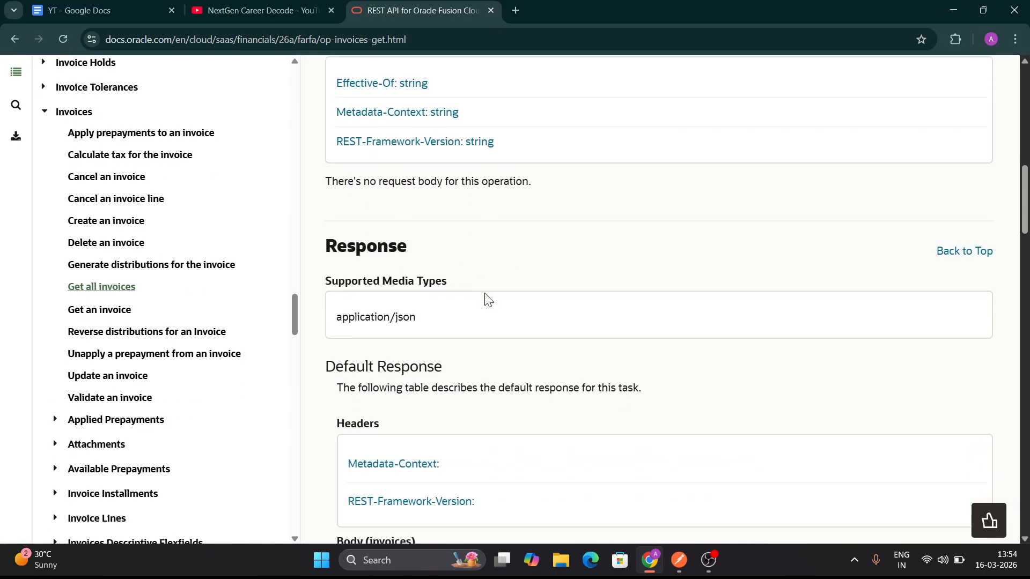
pyautogui.scroll(4, 485, 297)
pyautogui.scroll(10, 485, 297)
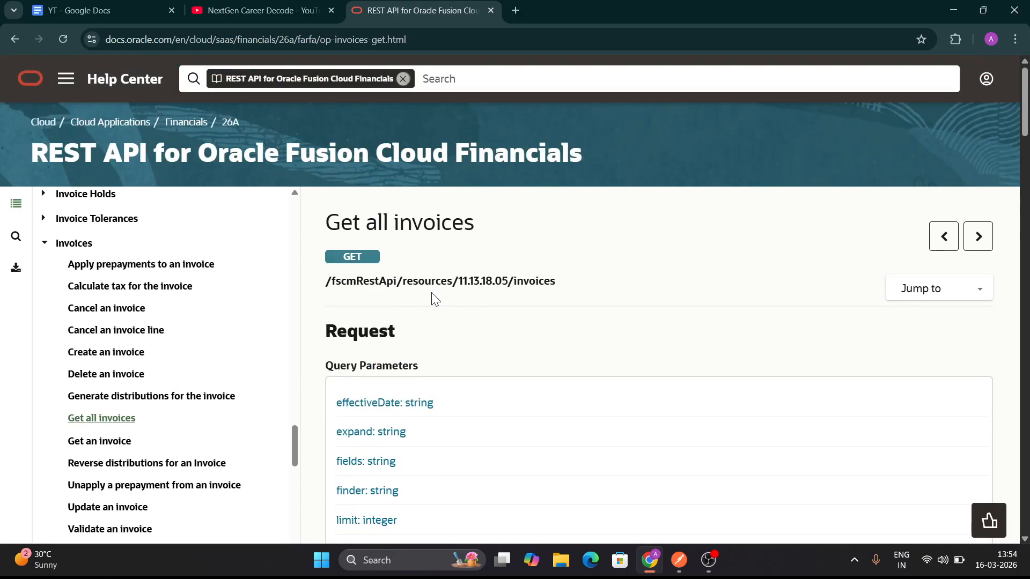
pyautogui.tripleClick(477, 286)
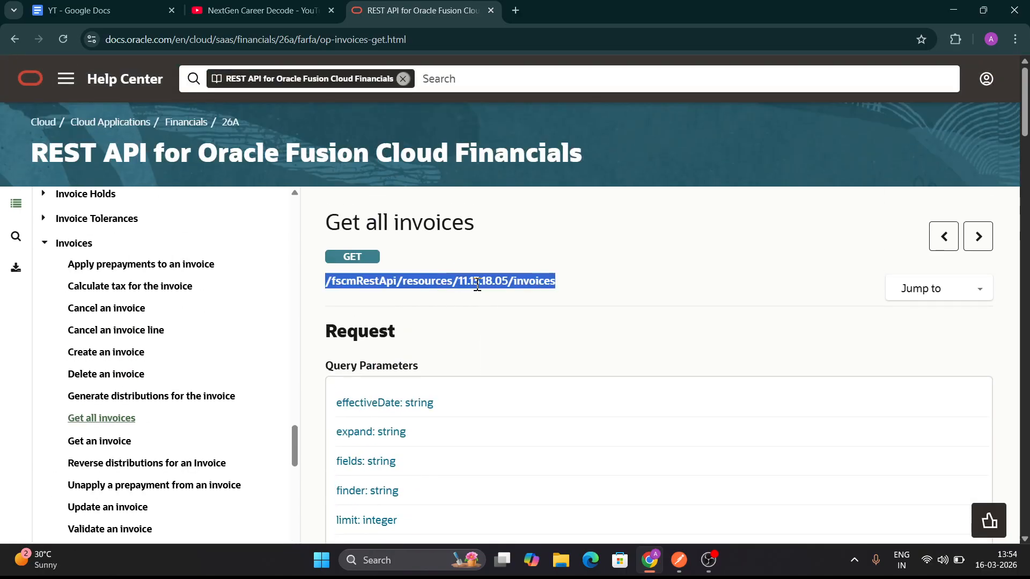
pyautogui.click(486, 338)
pyautogui.scroll(-2, 486, 338)
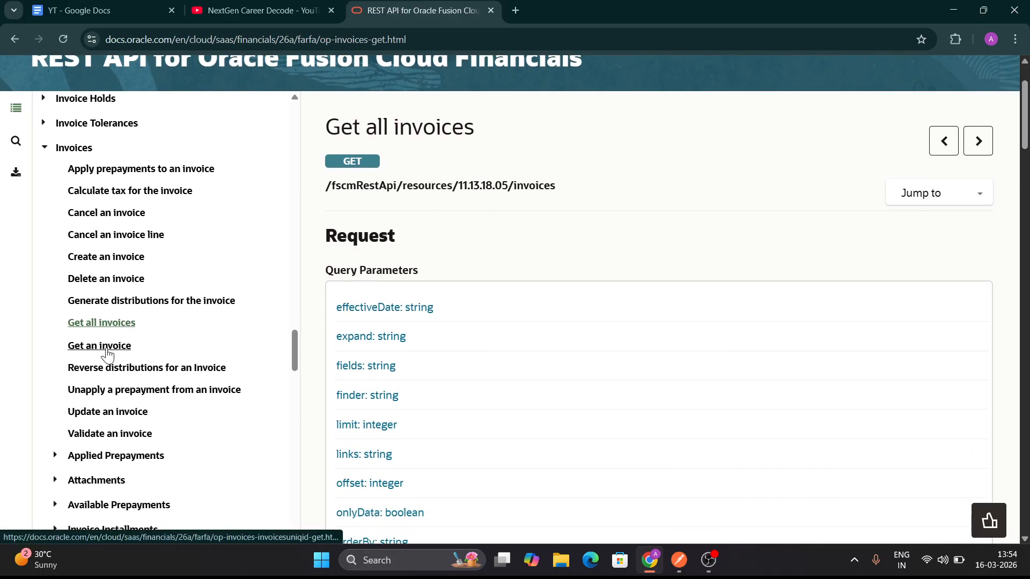
# Open the "Get an invoice" reference page and examine its GET method, endpoint path and invoicesUniqID parameter
pyautogui.click(109, 353)
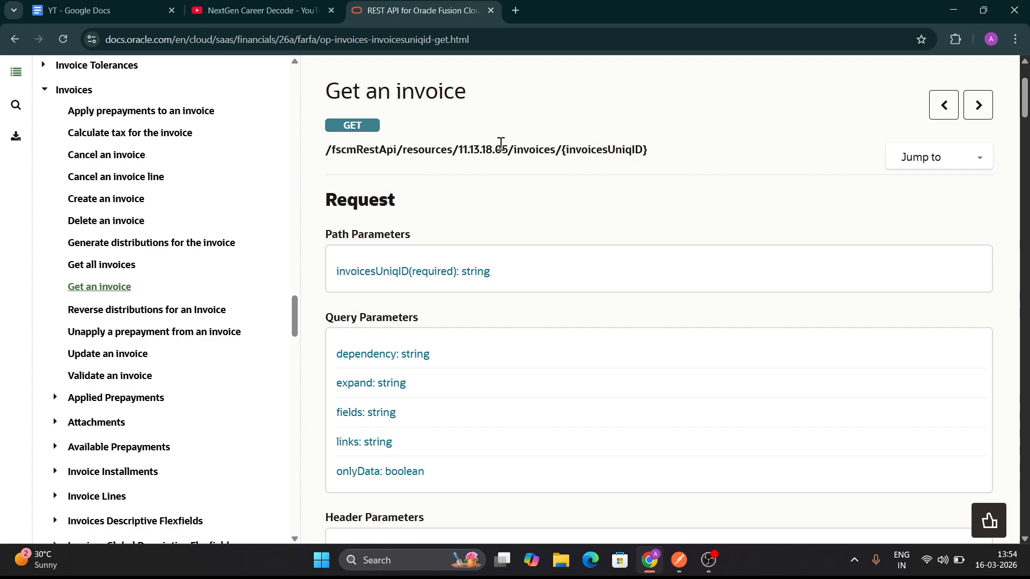
pyautogui.scroll(1, 501, 144)
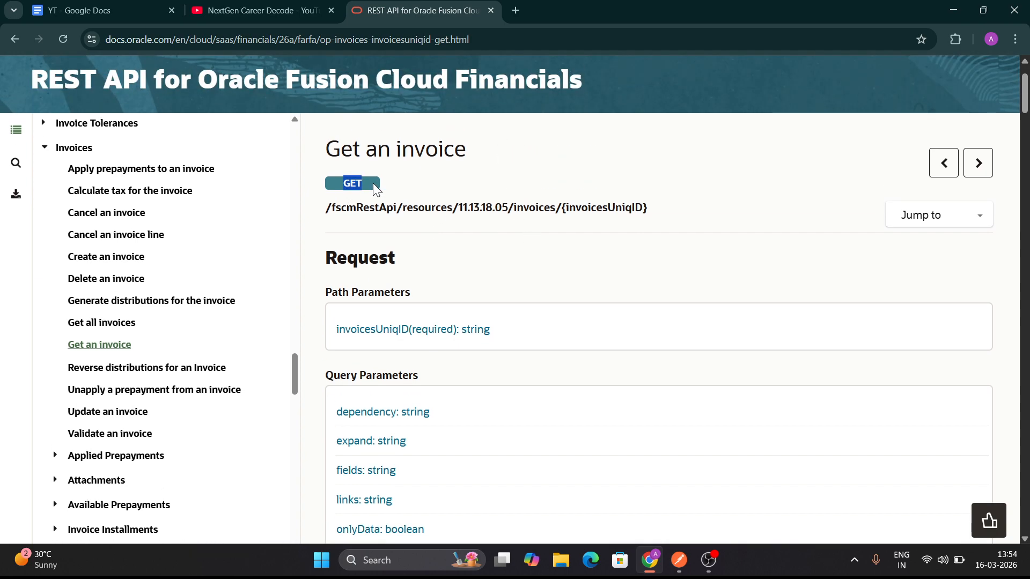
pyautogui.click(381, 195)
pyautogui.doubleClick(391, 208)
pyautogui.click(391, 208)
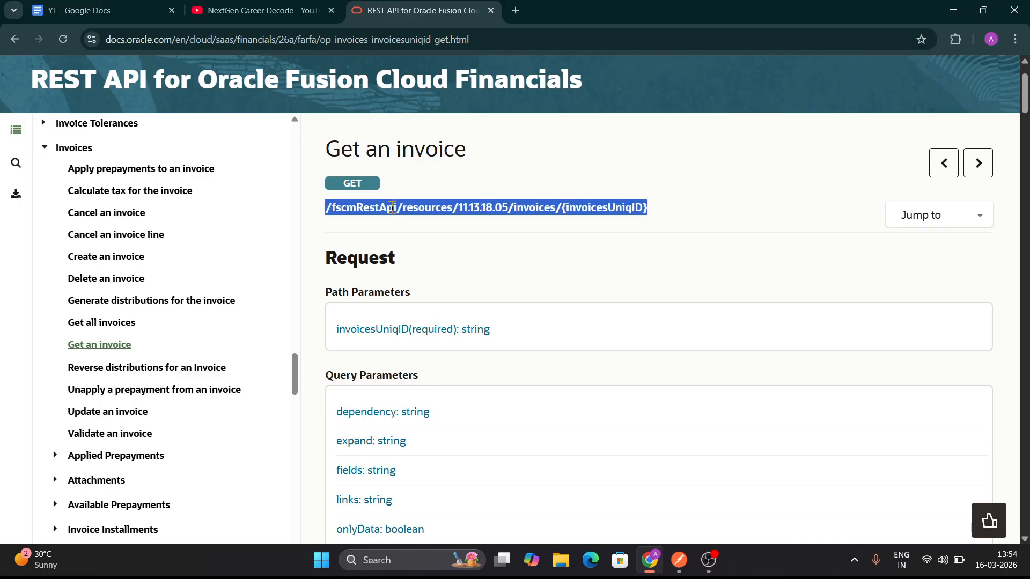
pyautogui.click(633, 243)
pyautogui.doubleClick(607, 208)
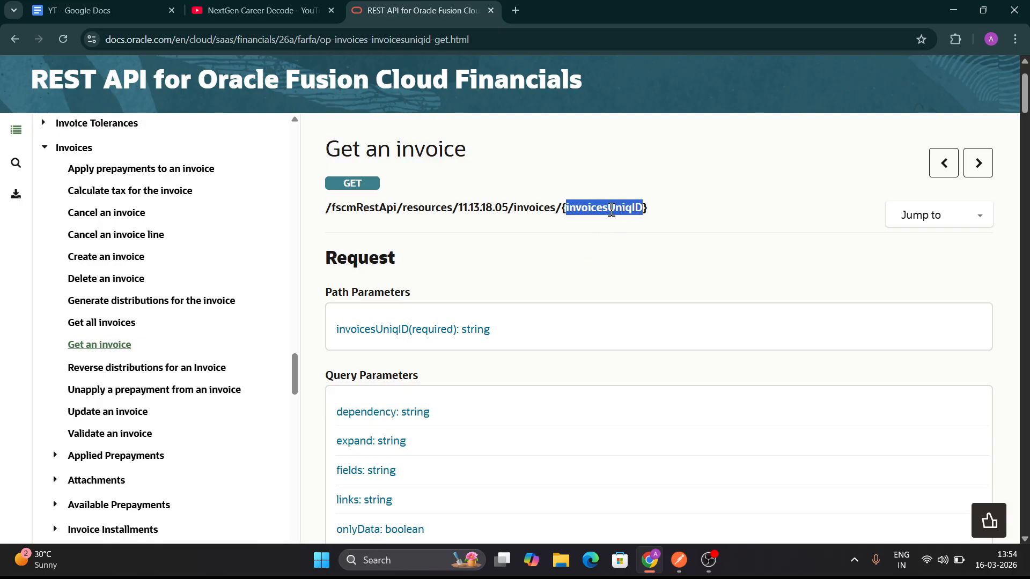
pyautogui.scroll(-6, 515, 279)
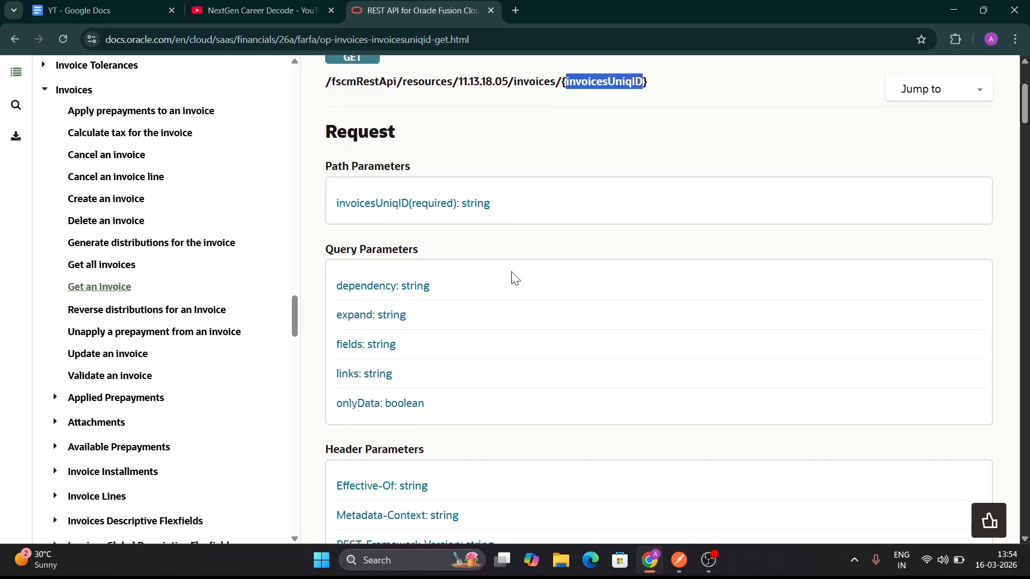
pyautogui.scroll(4, 513, 278)
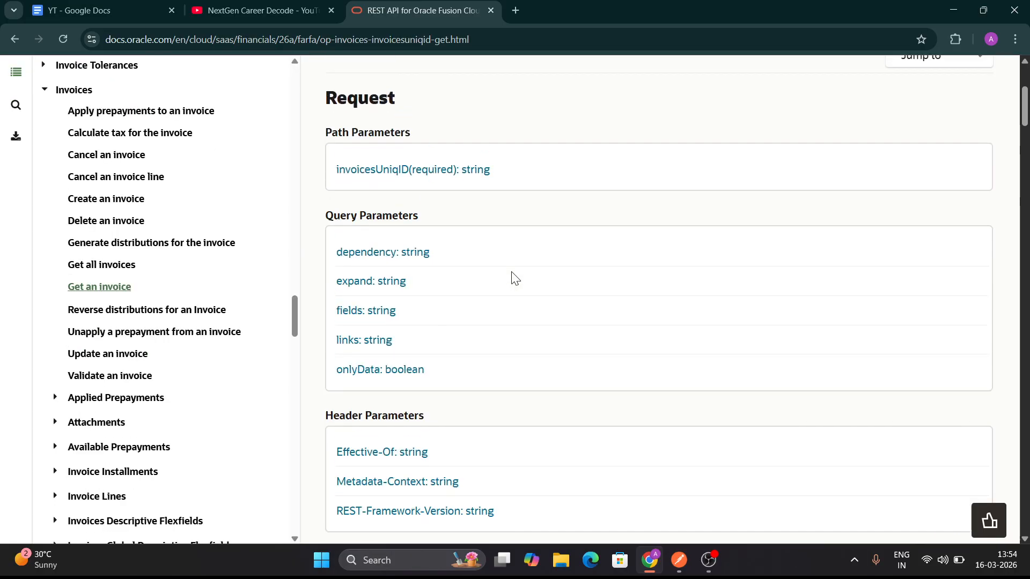
# Switch to Postman, send the Get AP Invoices request and enlarge the response area
pyautogui.click(681, 568)
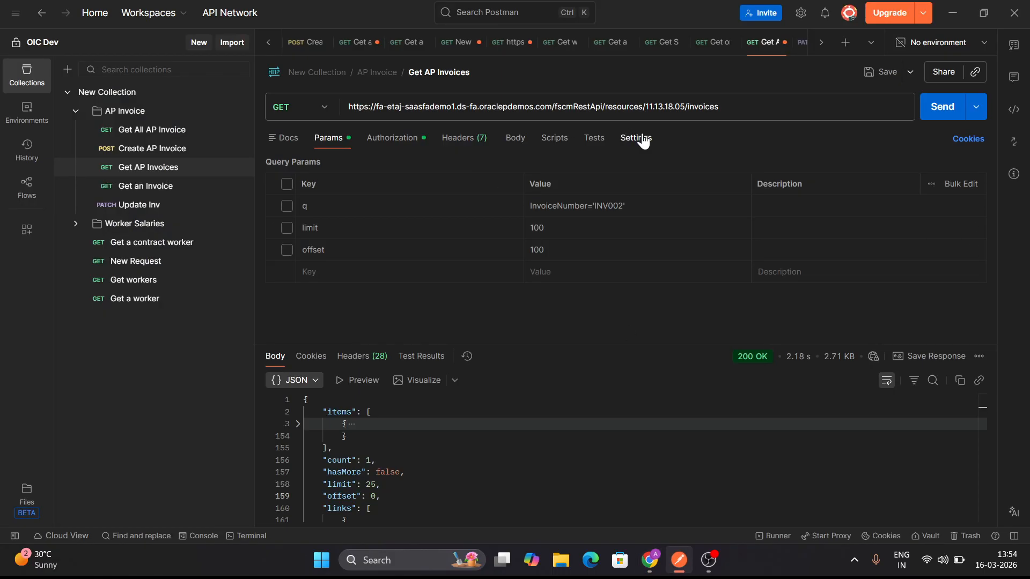
pyautogui.click(936, 110)
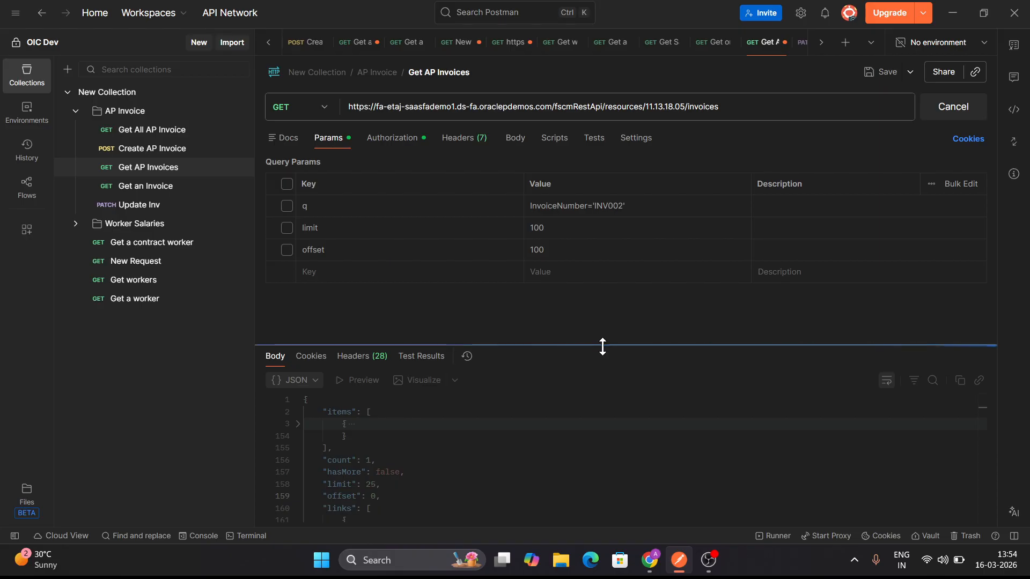
pyautogui.moveTo(602, 331); pyautogui.dragTo(602, 280)
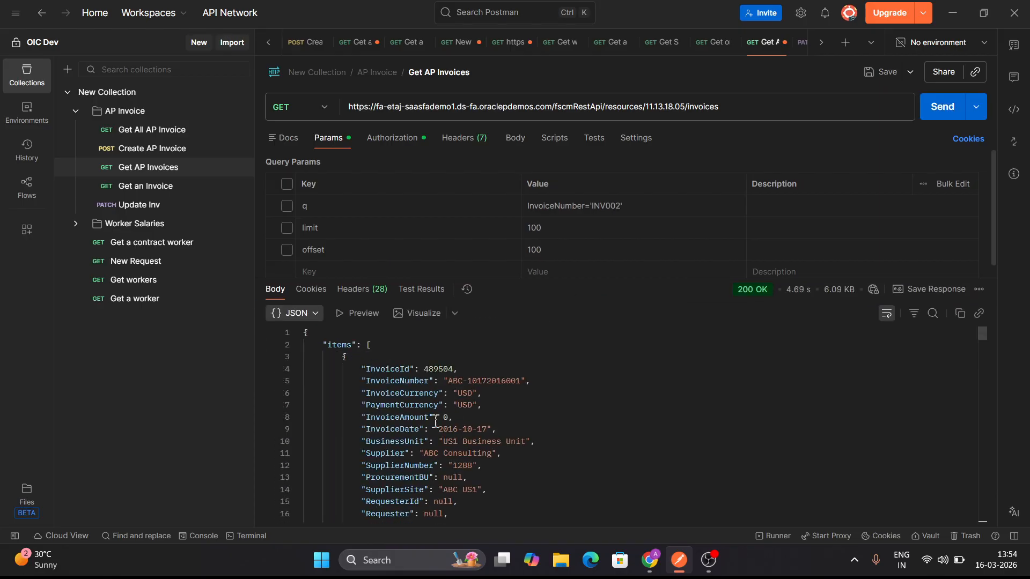
# Examine the InvoiceId of the first three invoices in the JSON response, collapsing the first two items
pyautogui.scroll(-5, 456, 408)
pyautogui.scroll(5, 436, 422)
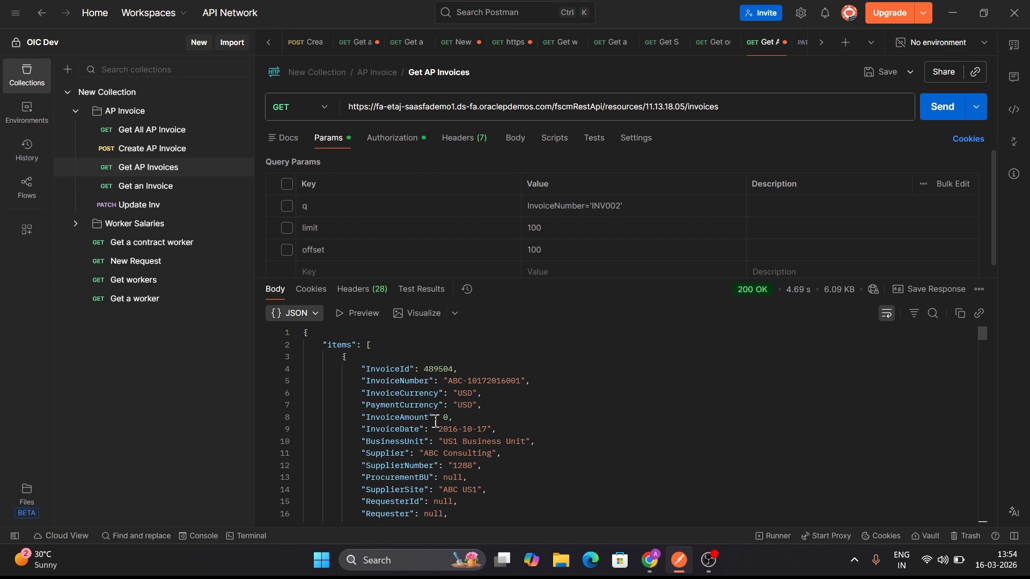
pyautogui.doubleClick(380, 370)
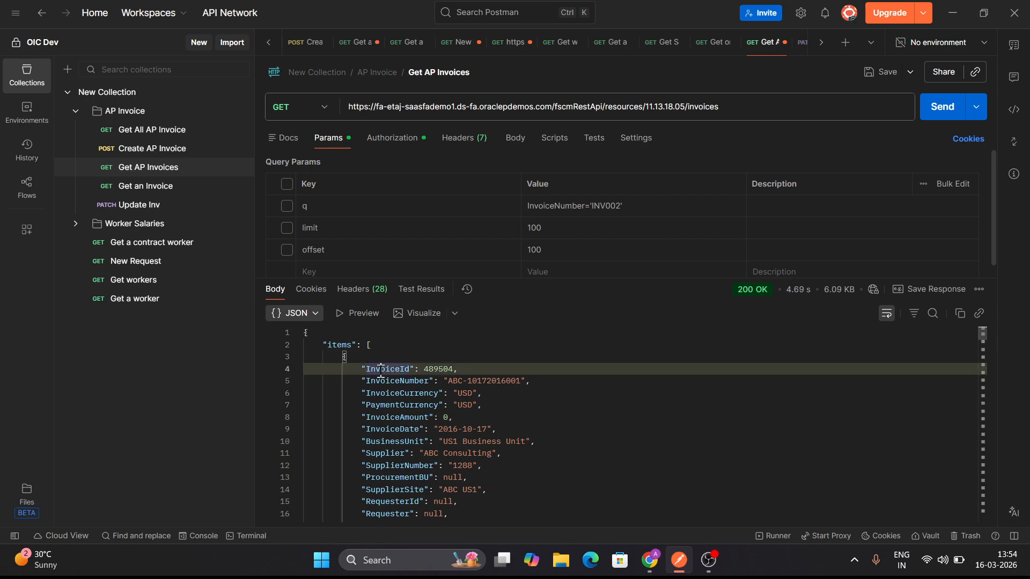
pyautogui.tripleClick(437, 370)
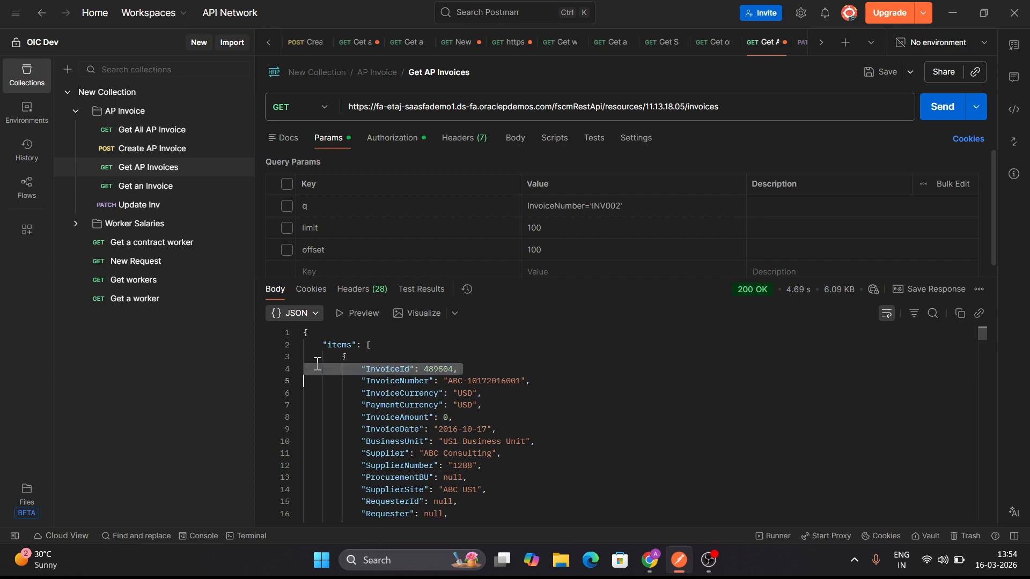
pyautogui.click(298, 357)
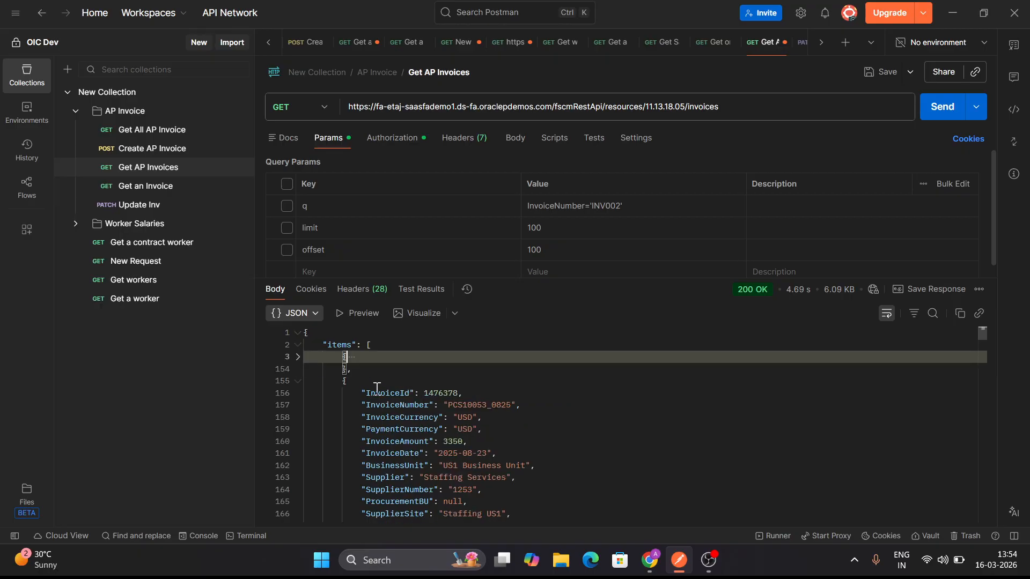
pyautogui.doubleClick(432, 394)
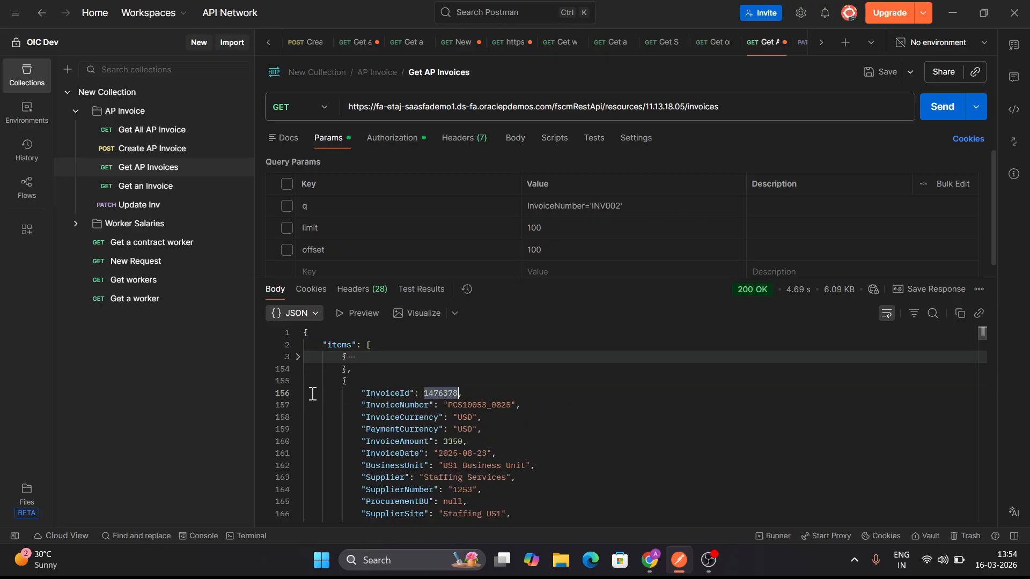
pyautogui.click(298, 381)
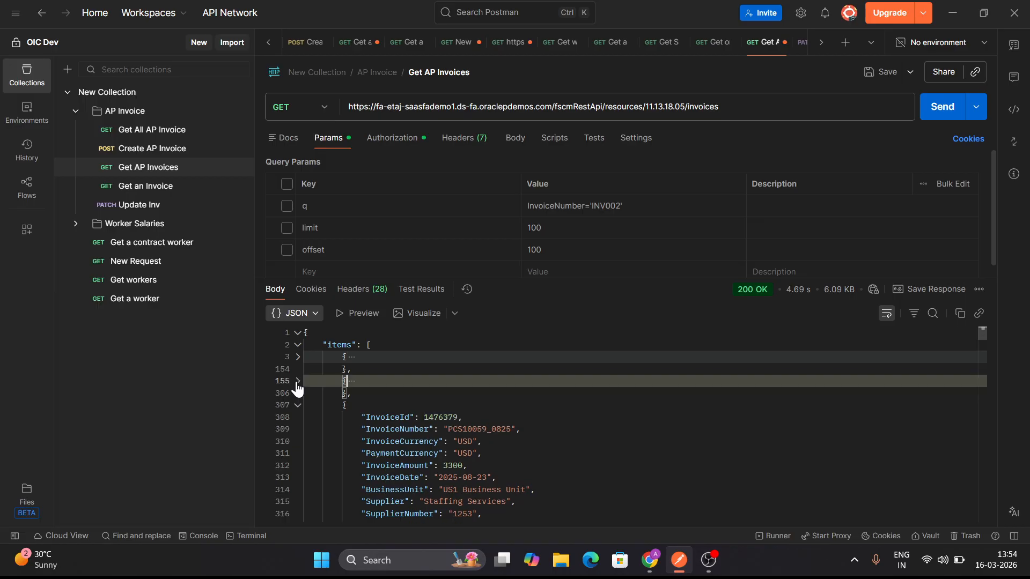
pyautogui.doubleClick(429, 421)
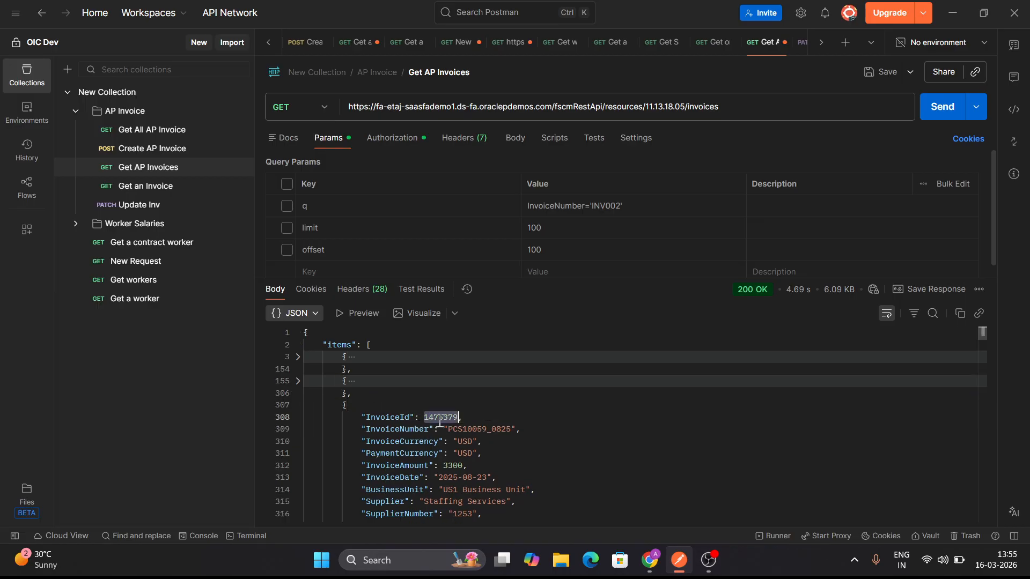
# Switch to the Oracle documentation in Chrome and review the title and endpoint path of "Get an invoice"
pyautogui.click(650, 560)
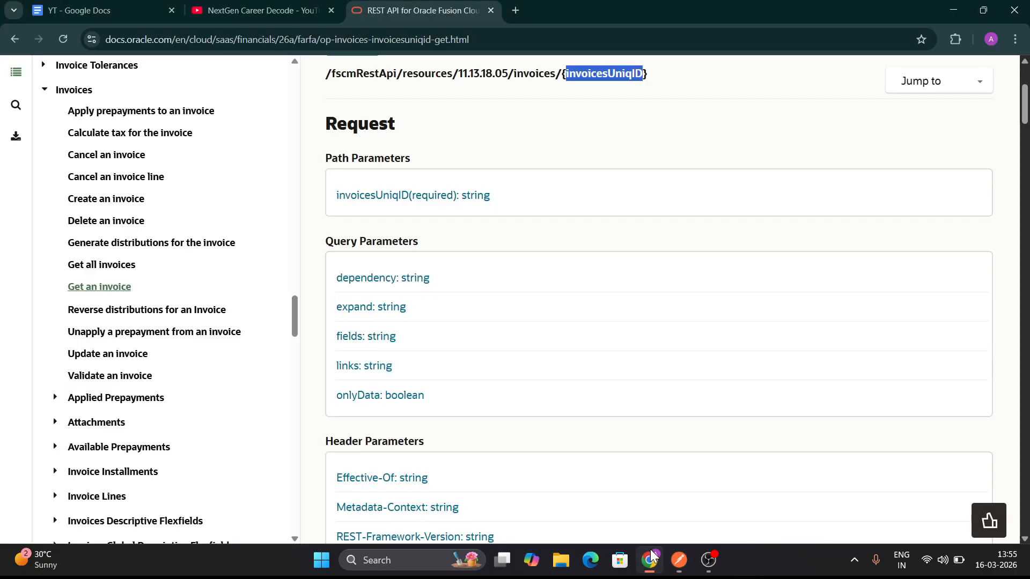
pyautogui.scroll(4, 560, 254)
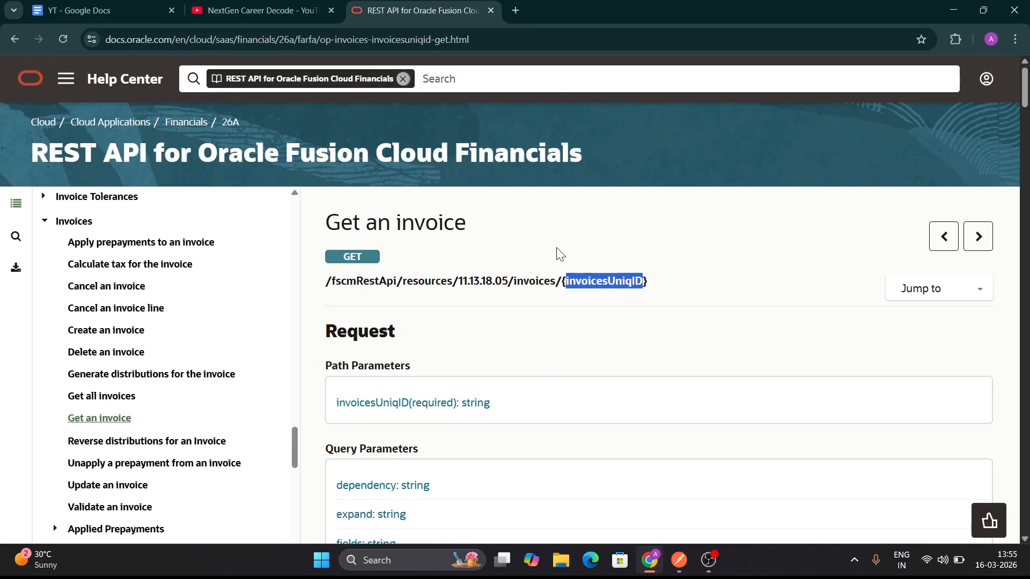
pyautogui.tripleClick(532, 279)
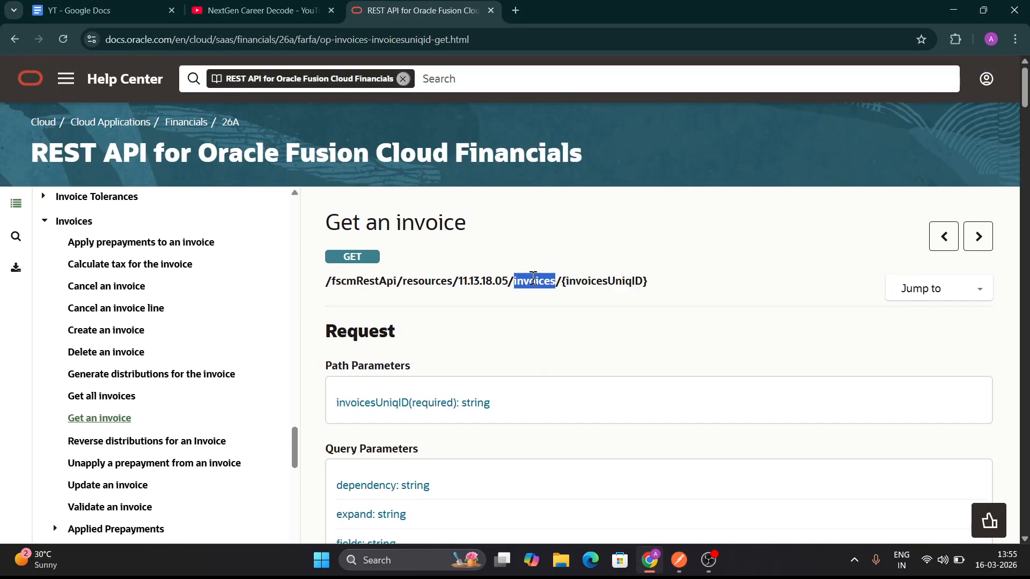
pyautogui.doubleClick(341, 222)
pyautogui.scroll(-2, 568, 365)
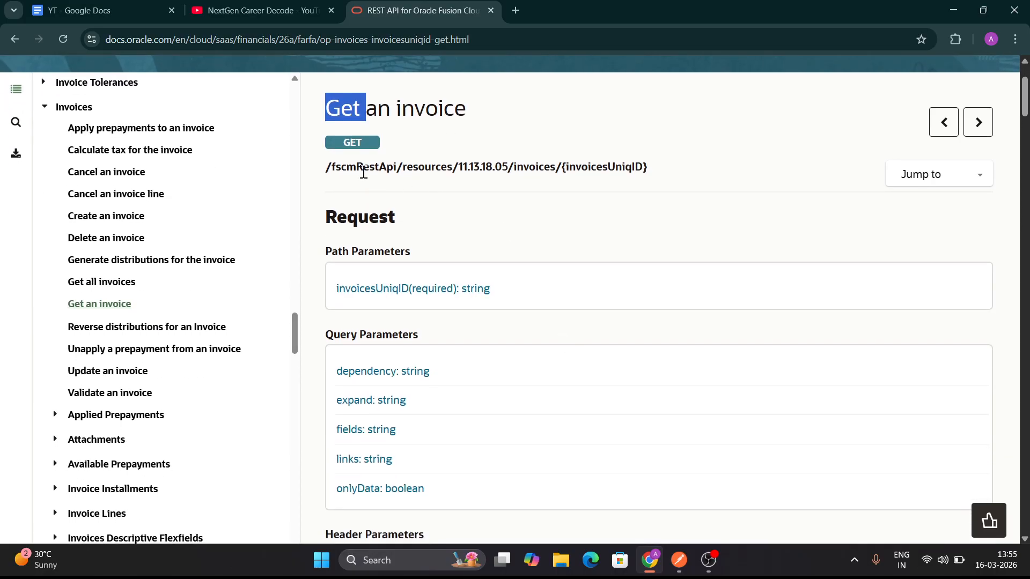
pyautogui.scroll(1, 364, 171)
pyautogui.moveTo(326, 222); pyautogui.dragTo(678, 235)
pyautogui.click(675, 230)
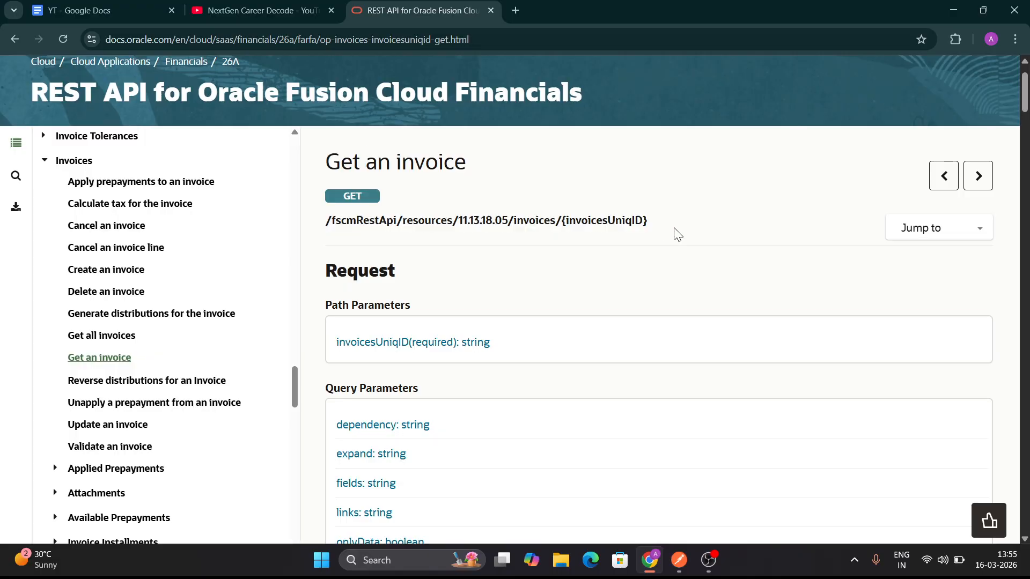
# Switch to Postman, open the Get an Invoice request and examine its URL's host, resource path and trailing invoice ID
pyautogui.click(687, 560)
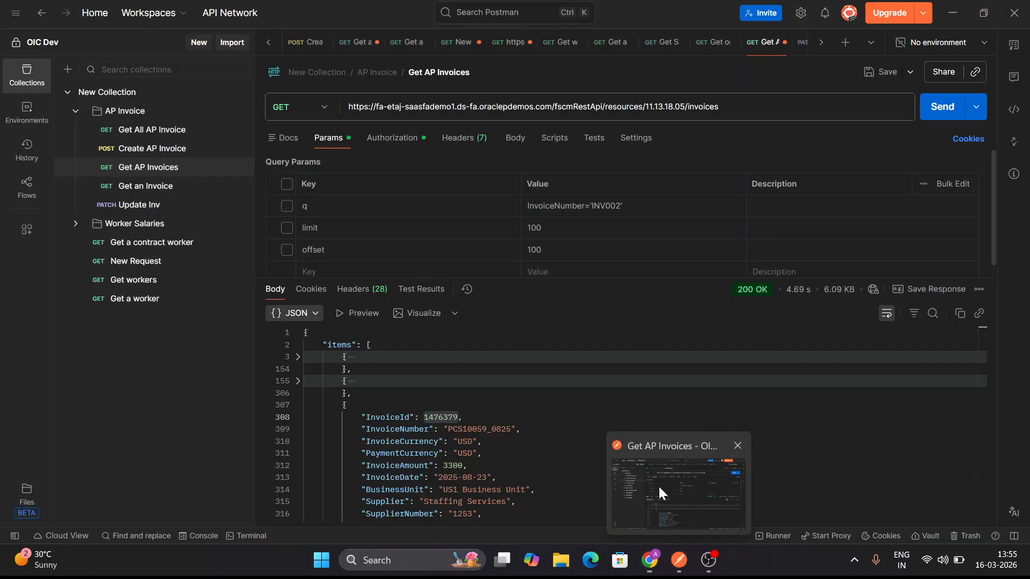
pyautogui.click(157, 188)
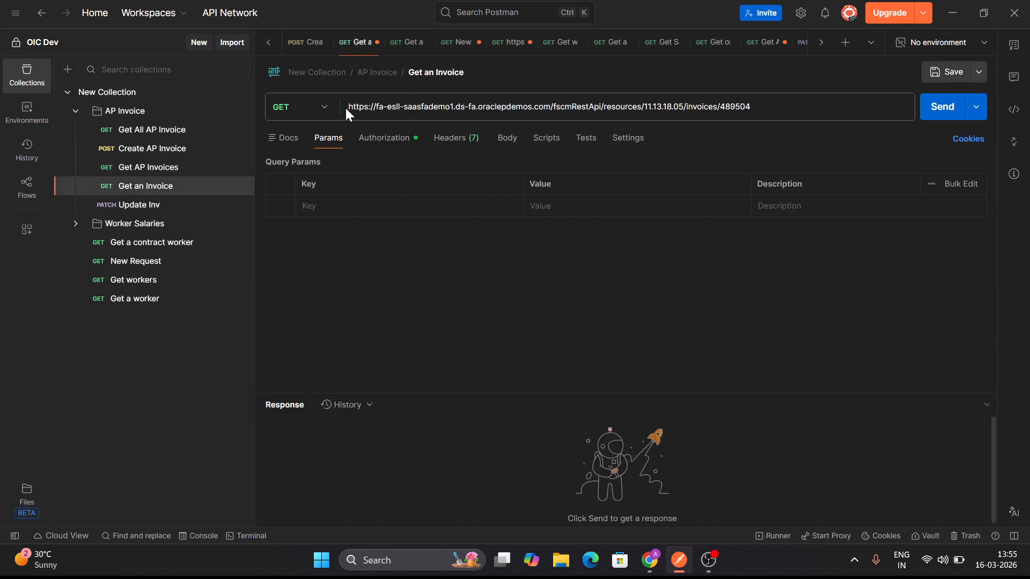
pyautogui.moveTo(346, 109); pyautogui.dragTo(439, 112)
pyautogui.click(438, 112)
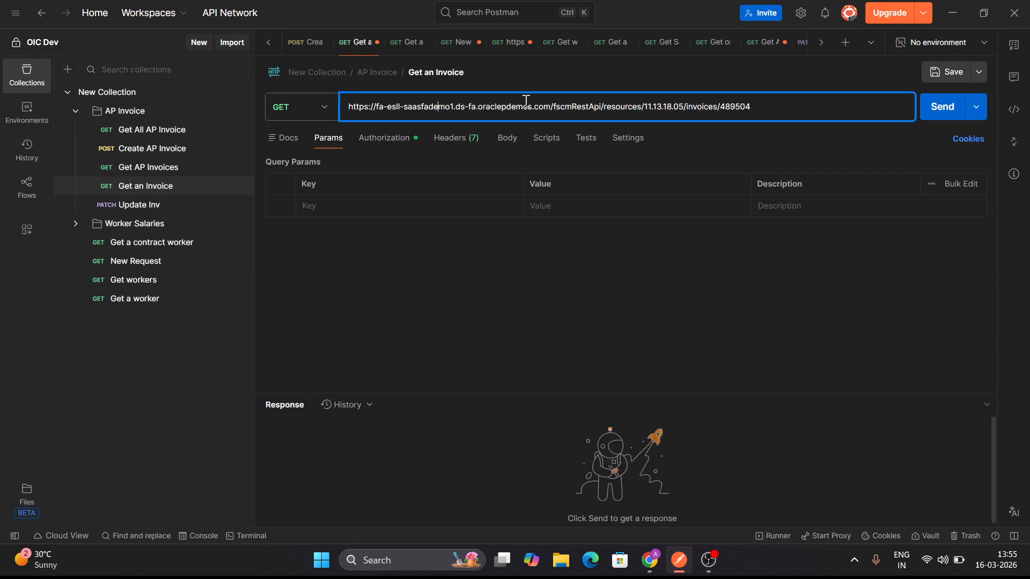
pyautogui.moveTo(550, 104); pyautogui.dragTo(346, 111)
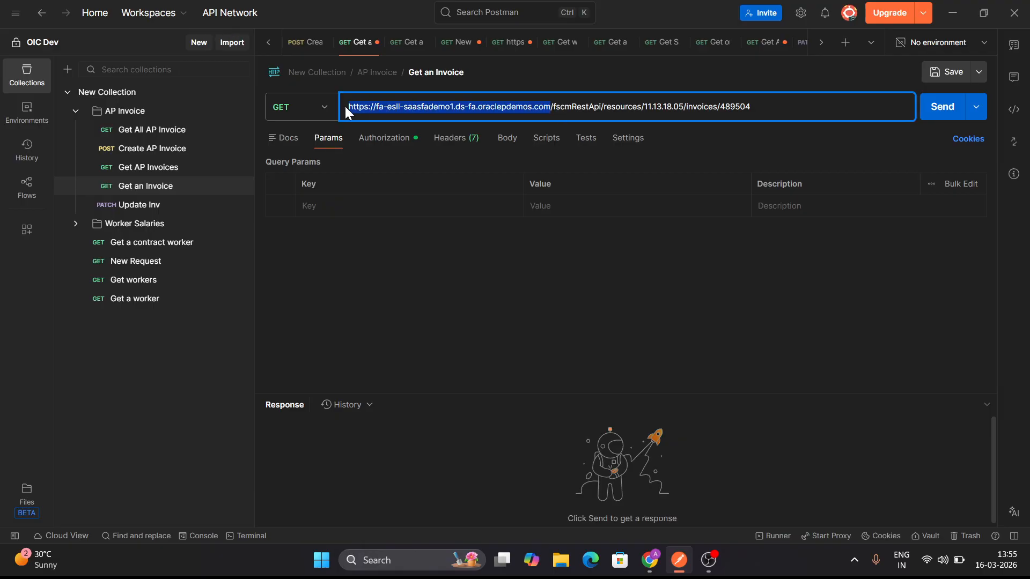
pyautogui.moveTo(556, 113); pyautogui.dragTo(755, 116)
pyautogui.click(755, 116)
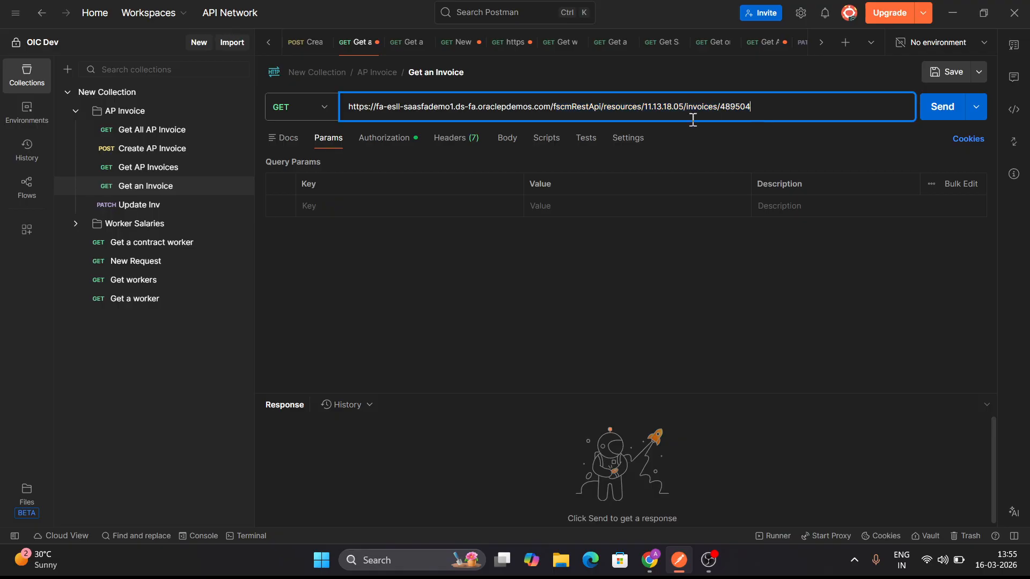
pyautogui.doubleClick(729, 113)
# Switch to the Oracle documentation in Chrome and highlight invoicesUniqID in the "Get an invoice" endpoint path
pyautogui.click(650, 560)
pyautogui.scroll(-1, 508, 338)
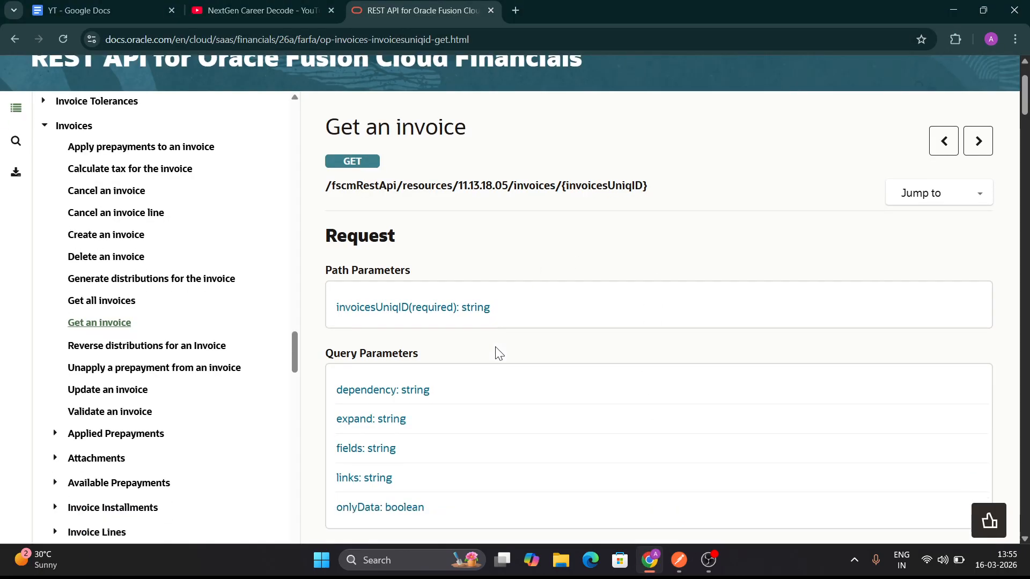
pyautogui.doubleClick(590, 188)
pyautogui.hotkey('ctrl', 'c')
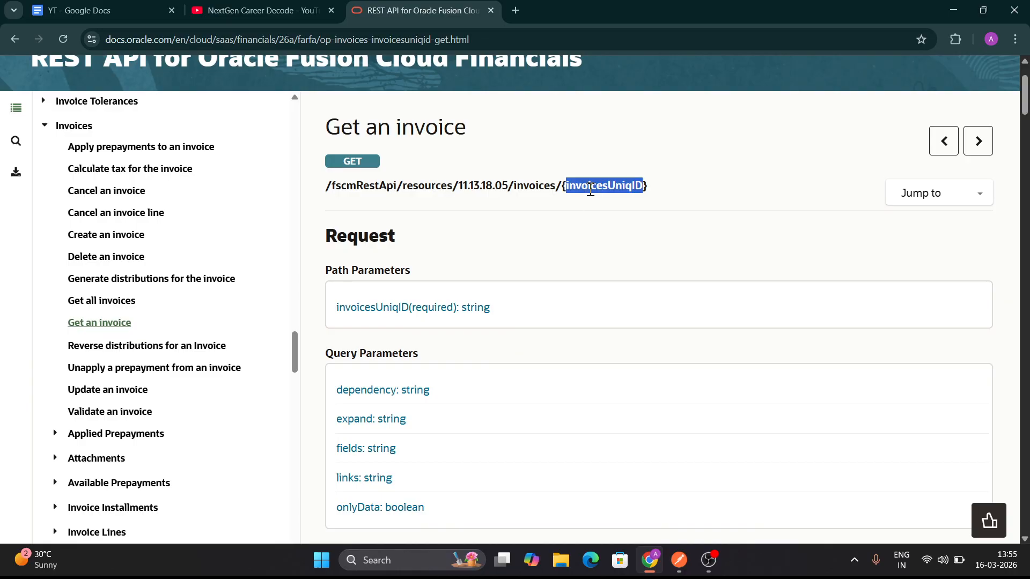
# Switch to Postman and replace the trailing invoice ID in the Get an Invoice URL with the path variable :invoicesUniqID
pyautogui.click(679, 560)
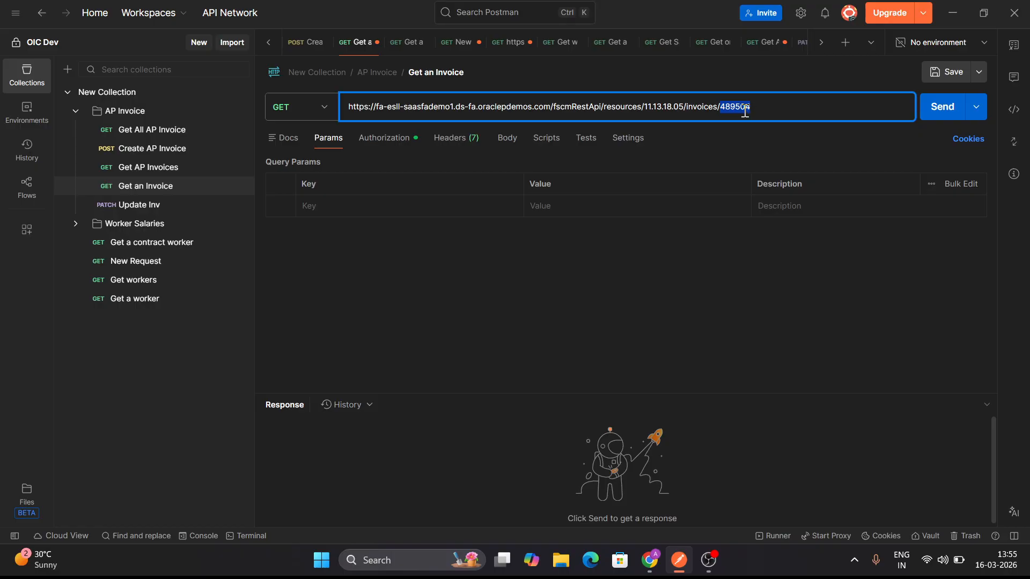
pyautogui.write(':')
pyautogui.hotkey('ctrl', 'v')
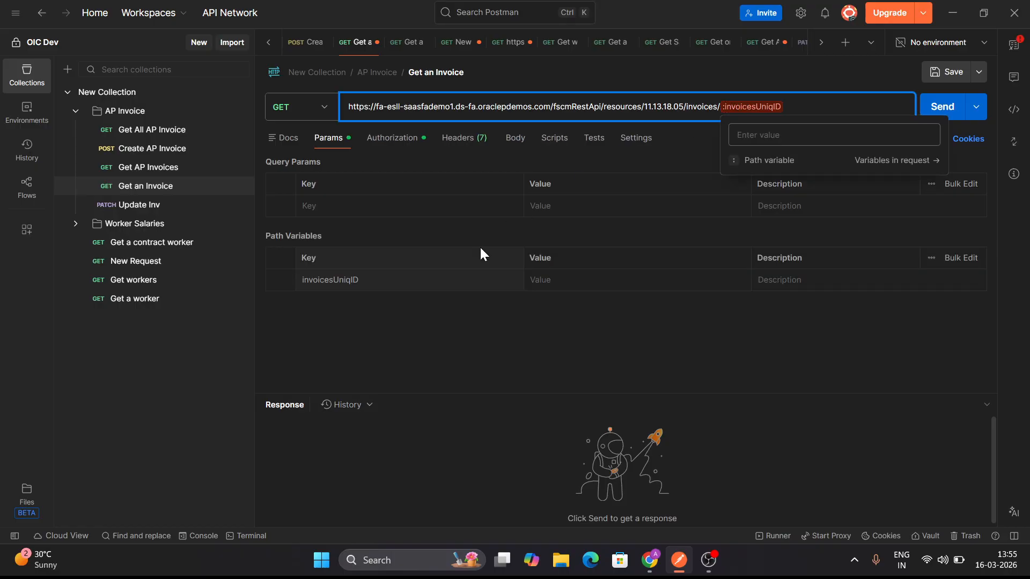
pyautogui.click(403, 276)
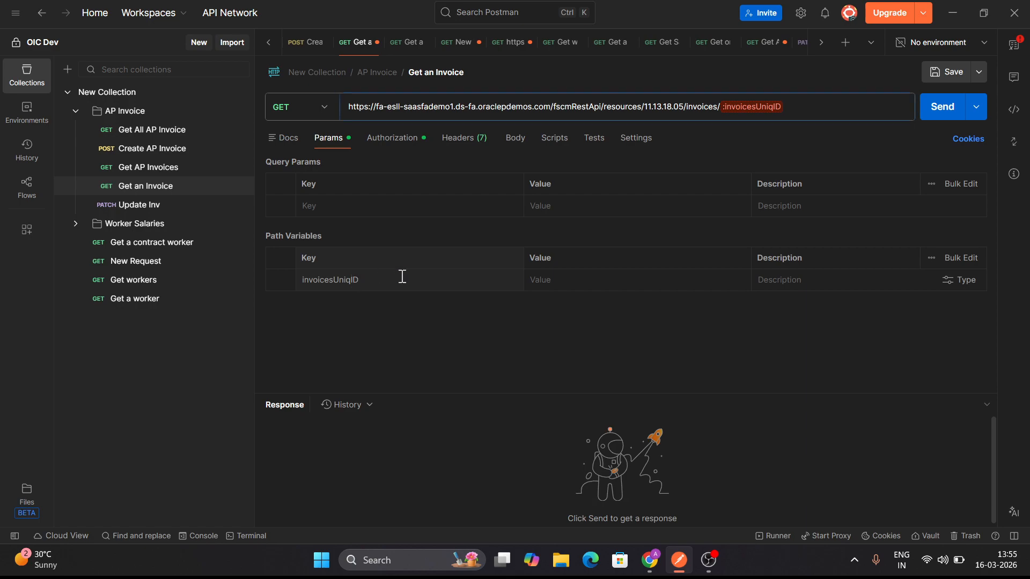
pyautogui.click(553, 278)
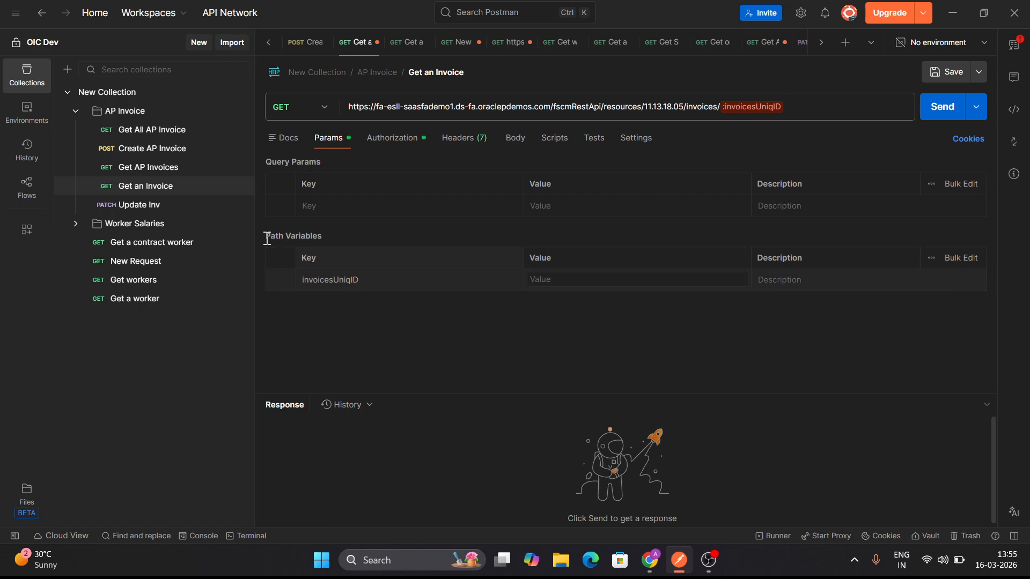
pyautogui.moveTo(267, 237); pyautogui.dragTo(344, 236)
pyautogui.click(344, 236)
# Copy InvoiceId 1476379 from the Get AP Invoices response into the invoicesUniqID path variable's value in Get an Invoice
pyautogui.click(149, 168)
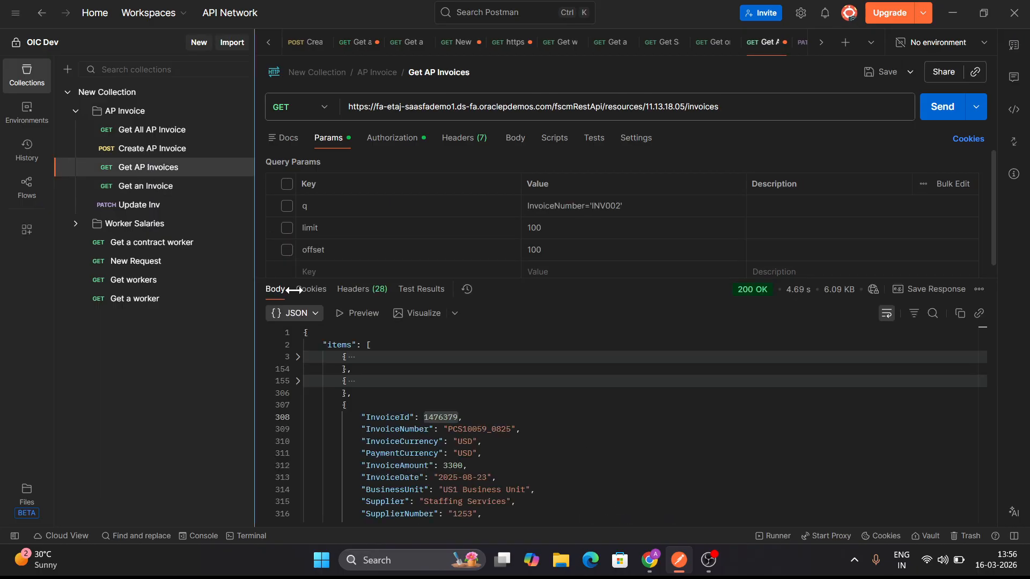
pyautogui.doubleClick(435, 419)
pyautogui.hotkey('ctrl', 'c')
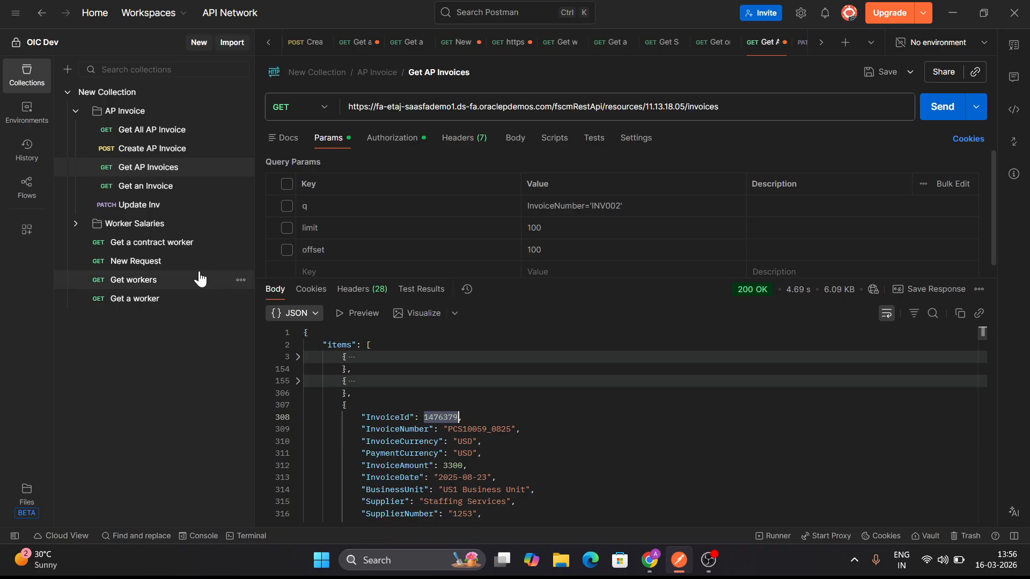
pyautogui.click(138, 186)
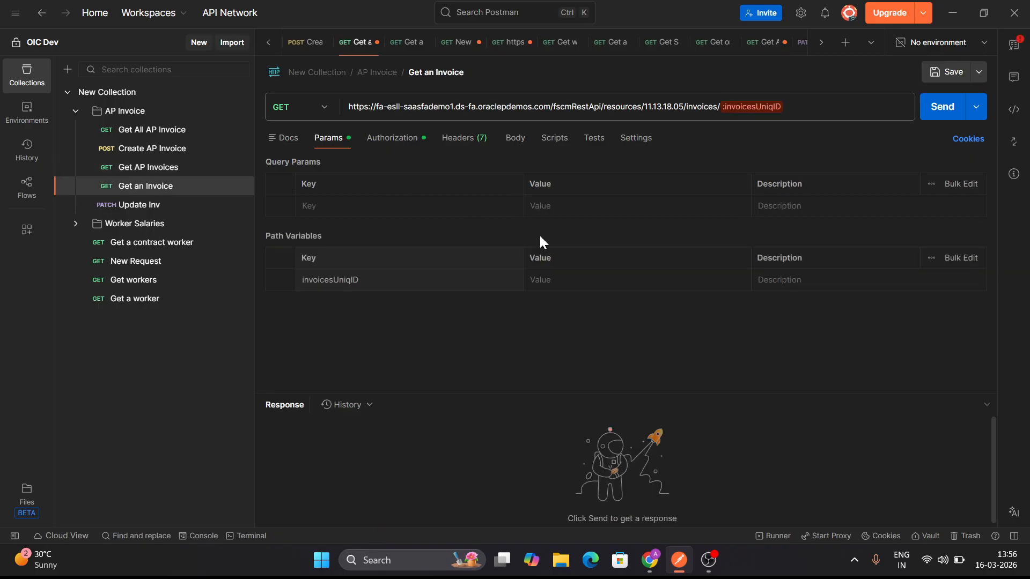
pyautogui.click(569, 282)
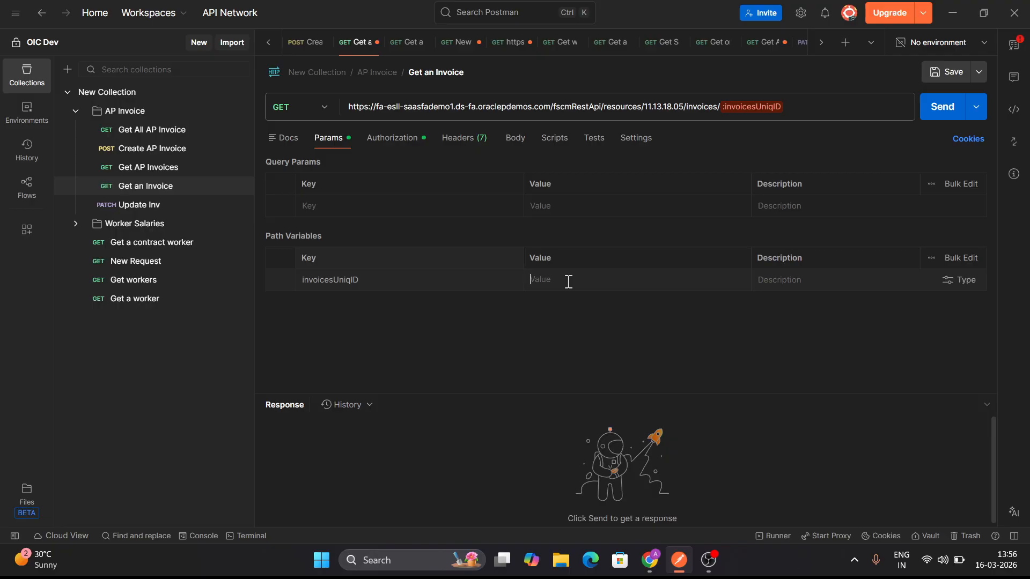
pyautogui.hotkey('ctrl', 'v')
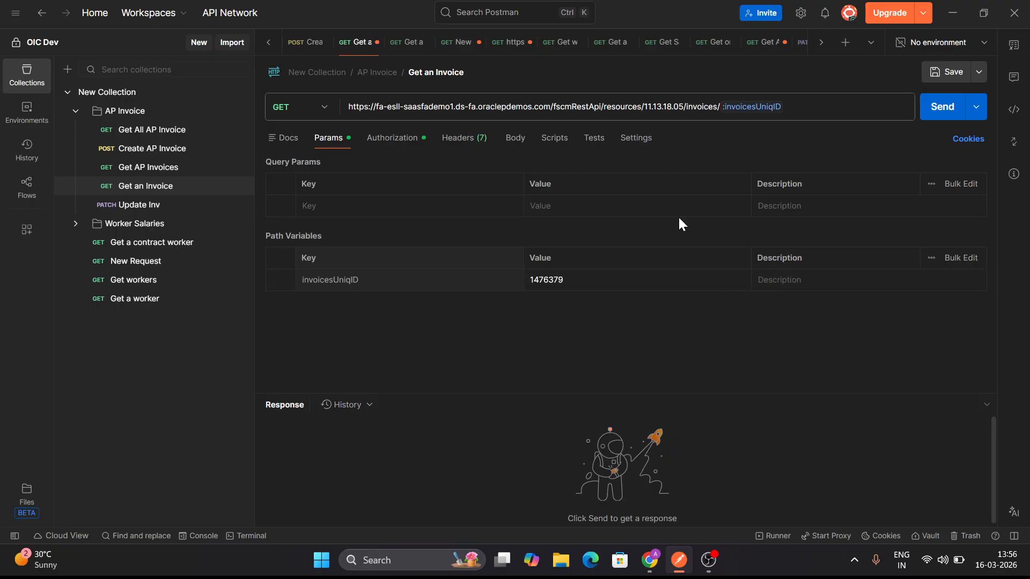
# Review the request's authorization types and set the Basic Auth username to Fin_impl, copied from the YT Google Doc in Chrome
pyautogui.click(394, 139)
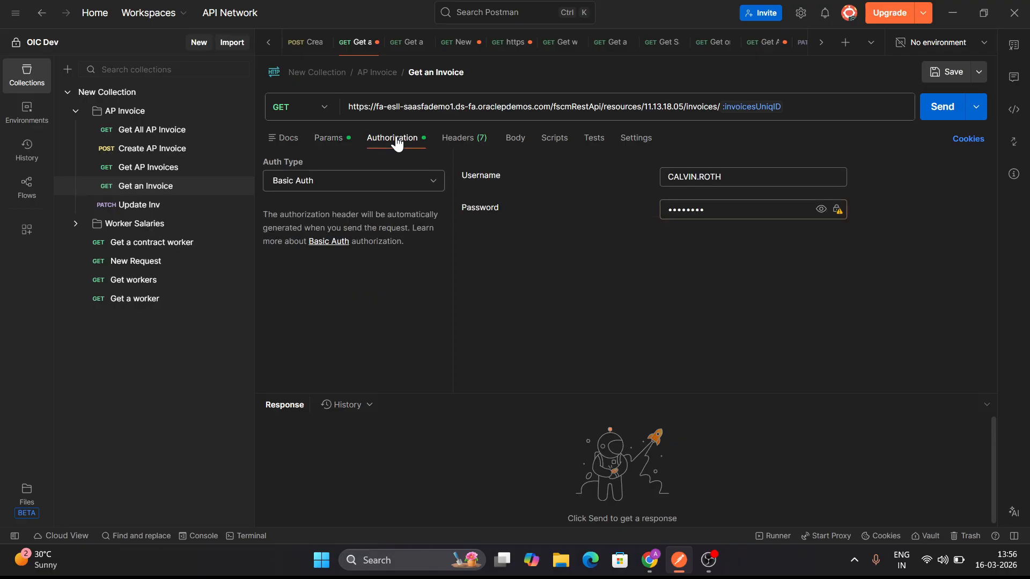
pyautogui.click(355, 183)
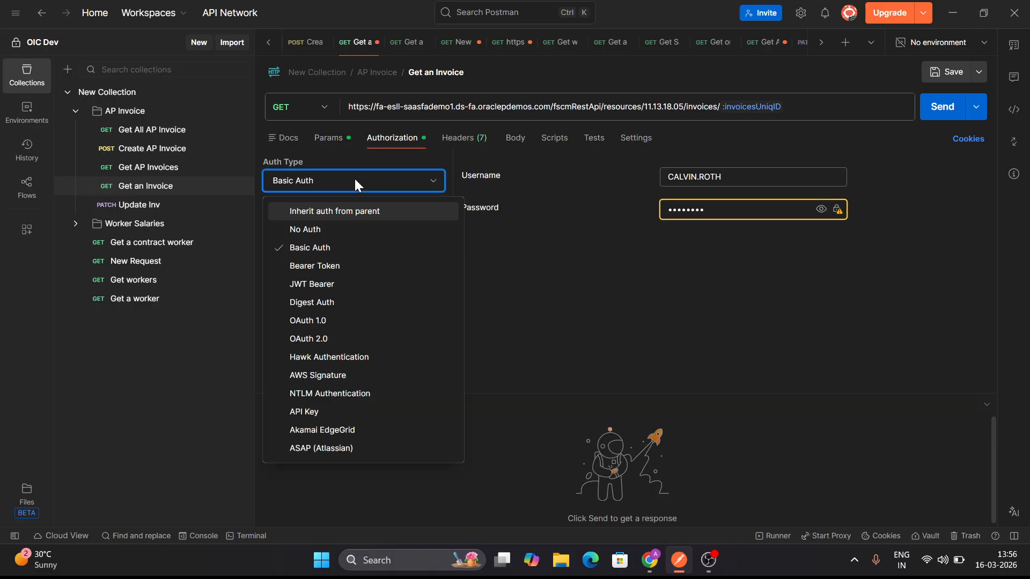
pyautogui.click(356, 183)
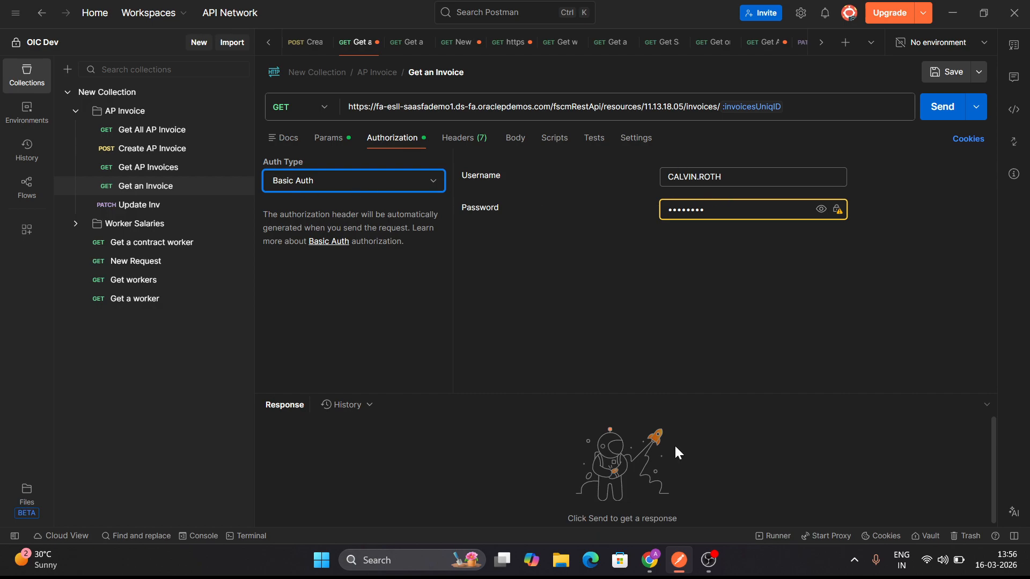
pyautogui.click(650, 560)
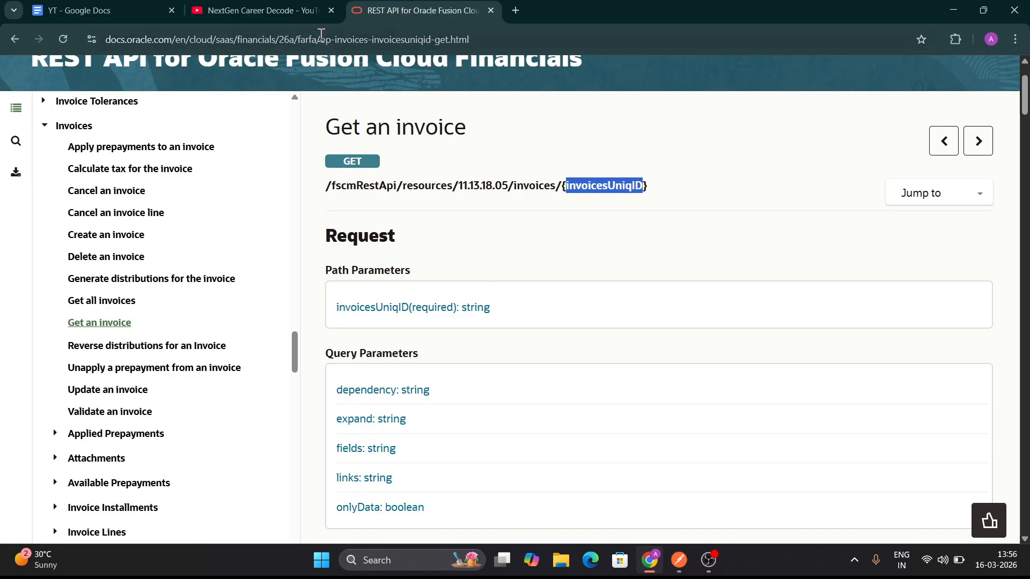
pyautogui.click(102, 10)
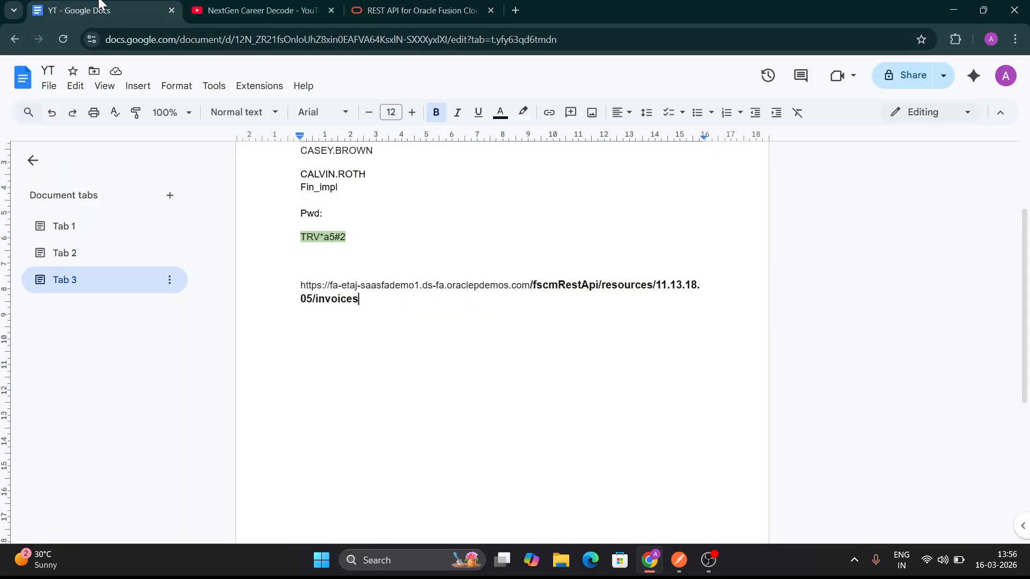
pyautogui.doubleClick(321, 186)
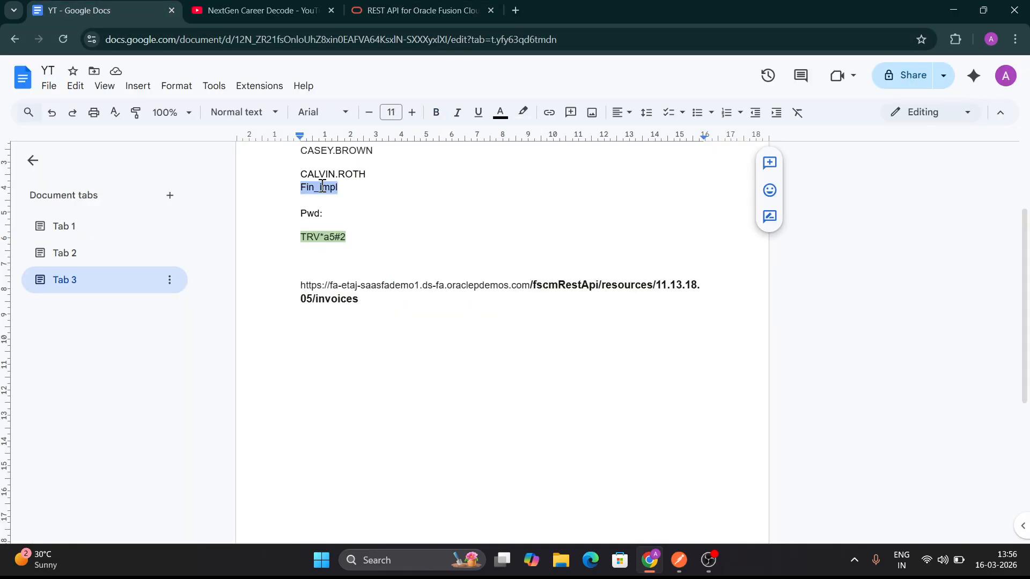
pyautogui.click(681, 560)
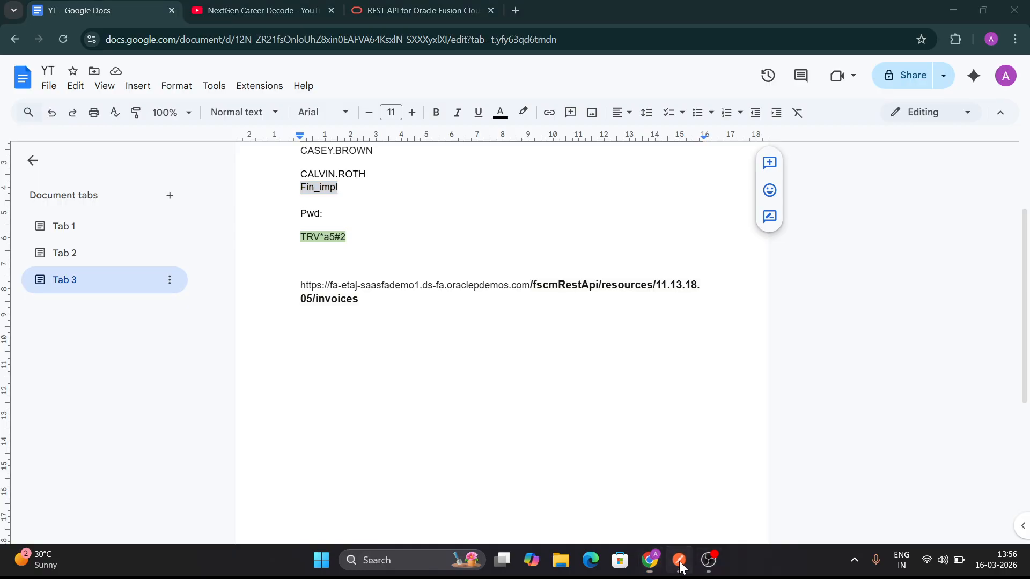
pyautogui.doubleClick(701, 175)
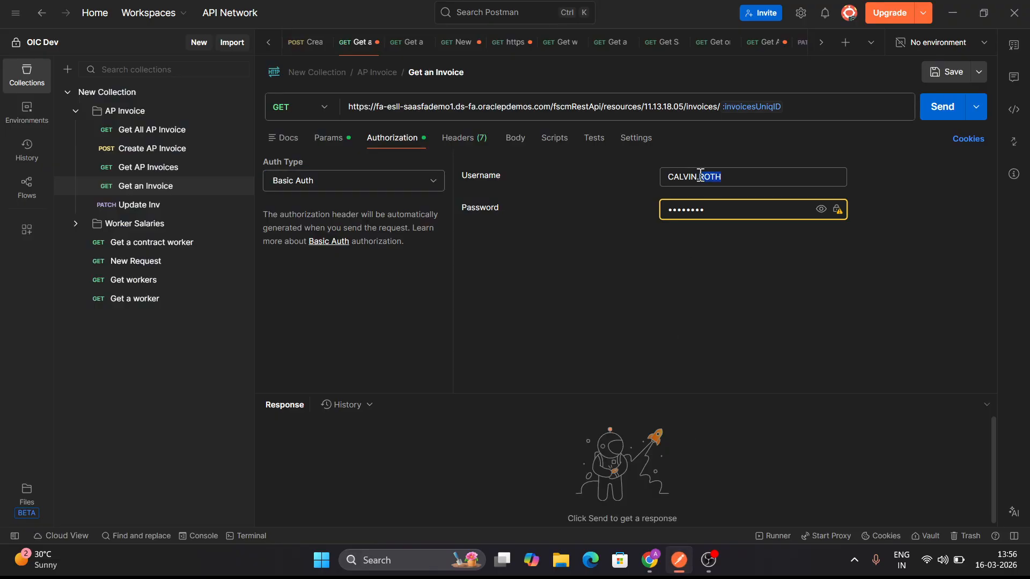
pyautogui.write('Fin_impl')
pyautogui.tripleClick(701, 175)
pyautogui.write('Fin_impl')
# Copy the account password from the YT Google Doc in Chrome and paste it into the Basic Auth password in Postman
pyautogui.click(653, 559)
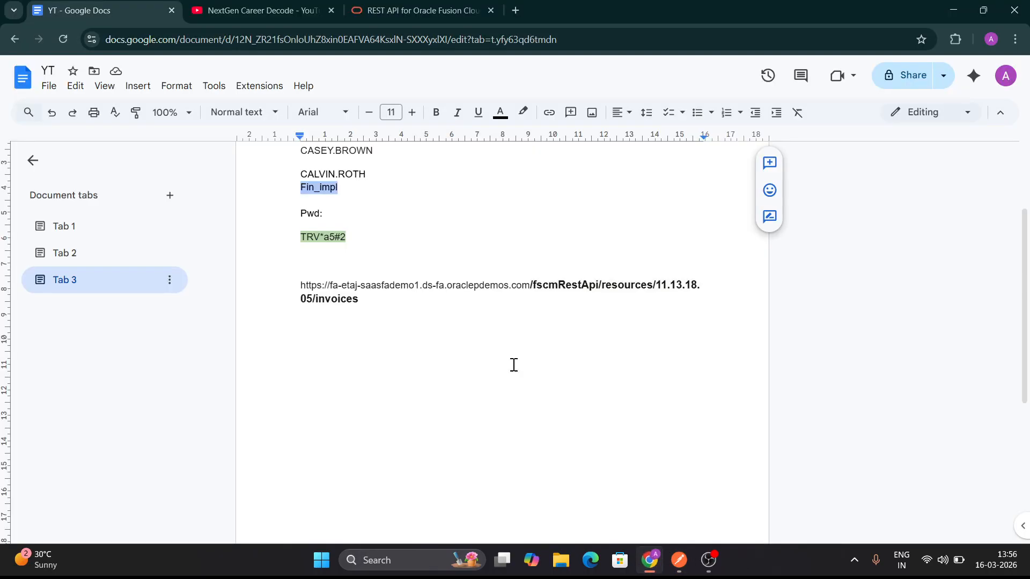
pyautogui.moveTo(301, 235); pyautogui.dragTo(349, 240)
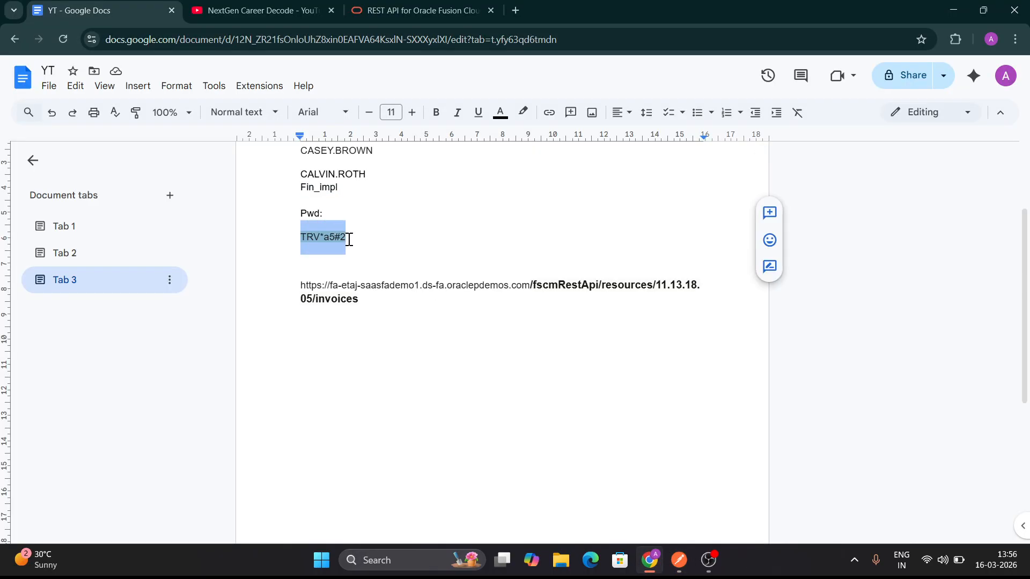
pyautogui.click(679, 560)
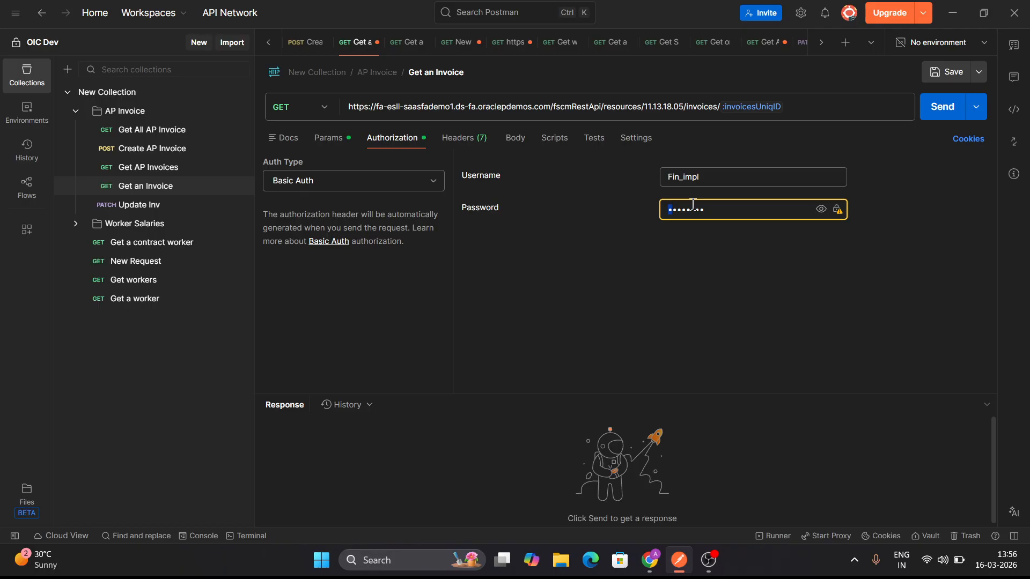
pyautogui.hotkey('ctrl', 'a')
pyautogui.hotkey('ctrl', 'v')
# Try to send the Get an Invoice request, and check its path variable value and authorization settings
pyautogui.click(934, 112)
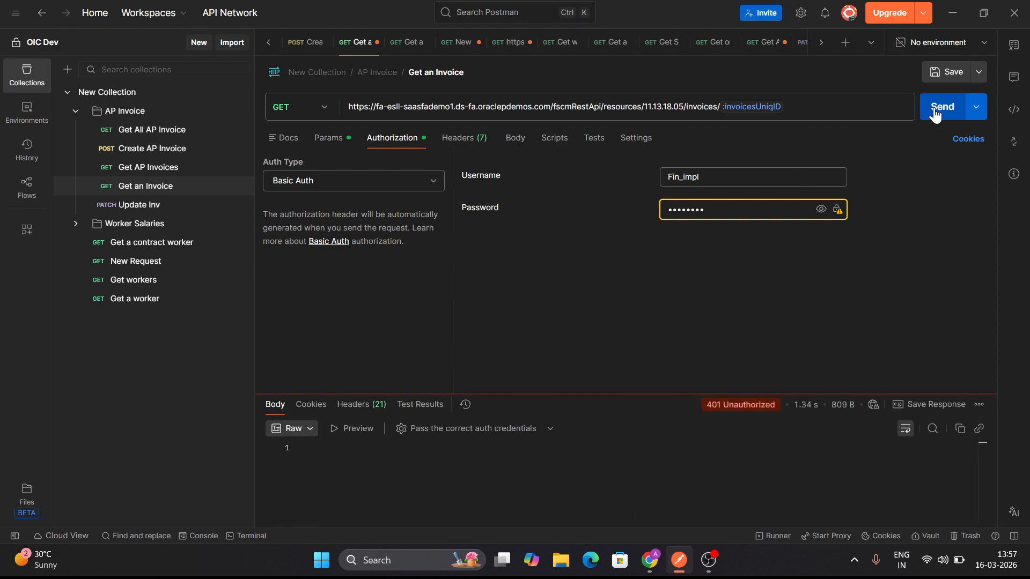
pyautogui.moveTo(589, 395); pyautogui.dragTo(589, 340)
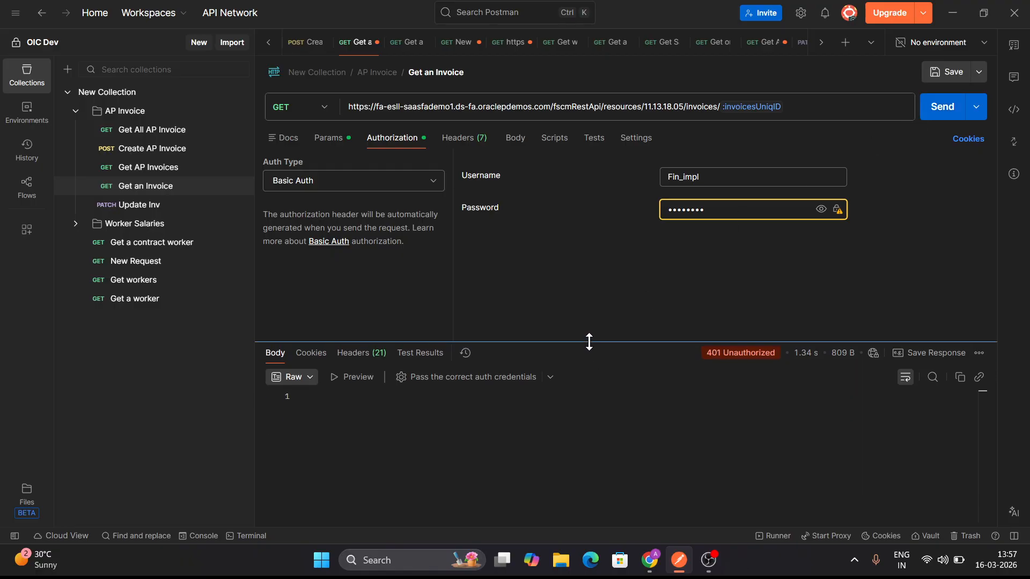
pyautogui.click(330, 148)
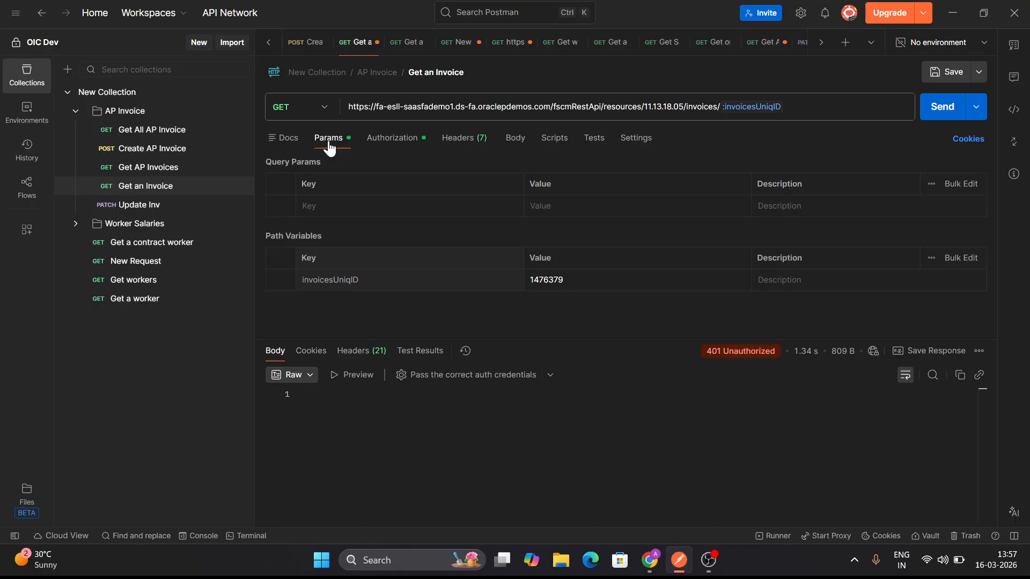
pyautogui.click(388, 143)
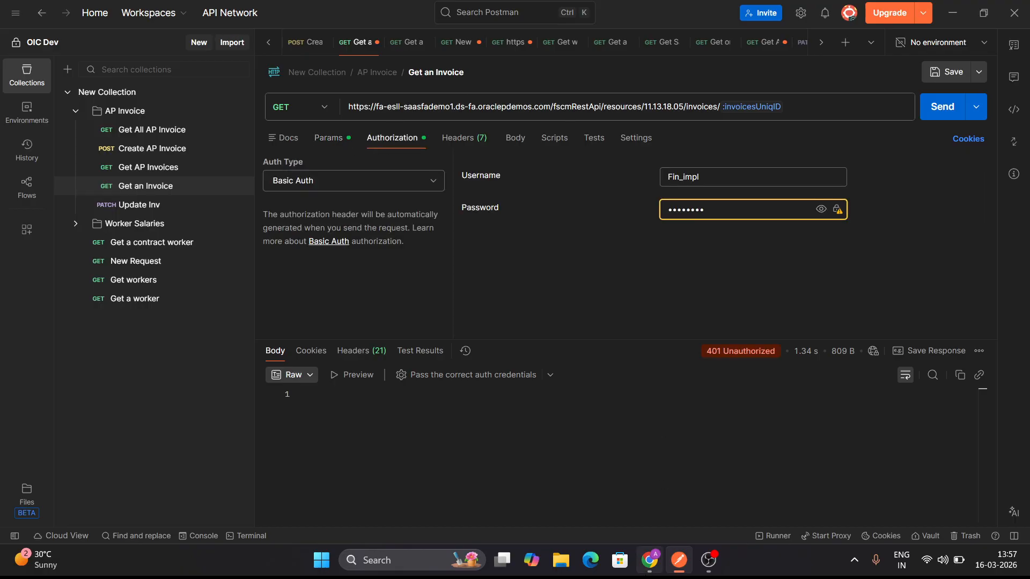
pyautogui.moveTo(649, 560)
pyautogui.click(614, 497)
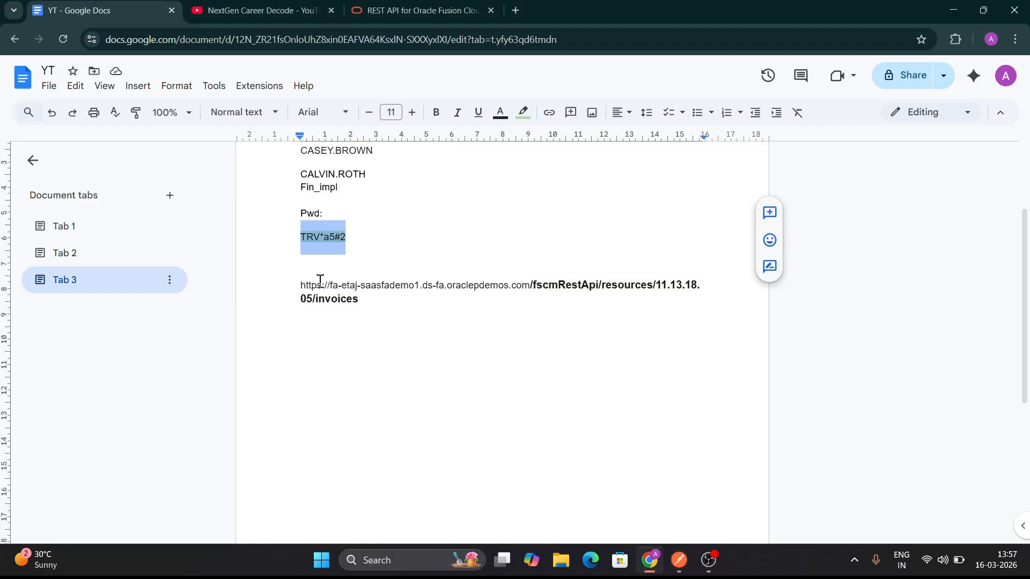
pyautogui.moveTo(302, 284); pyautogui.dragTo(530, 288)
pyautogui.hotkey('ctrl', 'c')
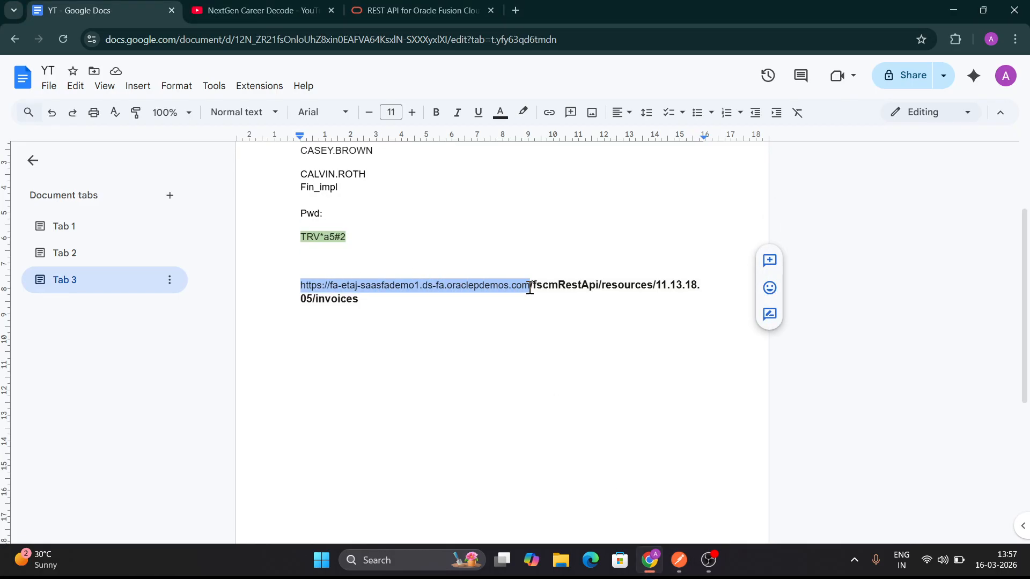
pyautogui.click(679, 560)
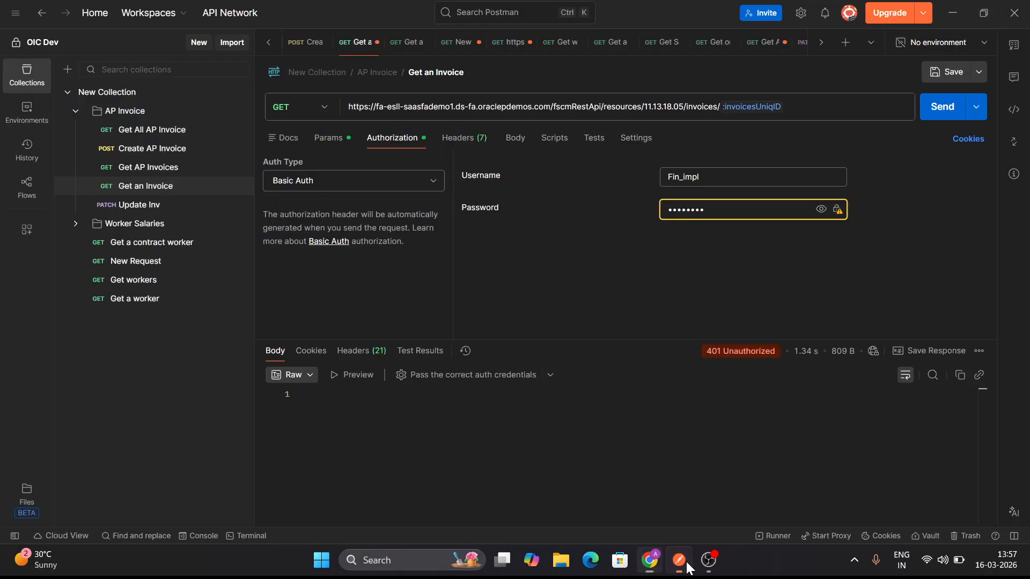
pyautogui.click(549, 105)
pyautogui.moveTo(550, 105); pyautogui.dragTo(333, 116)
pyautogui.hotkey('ctrl', 'v')
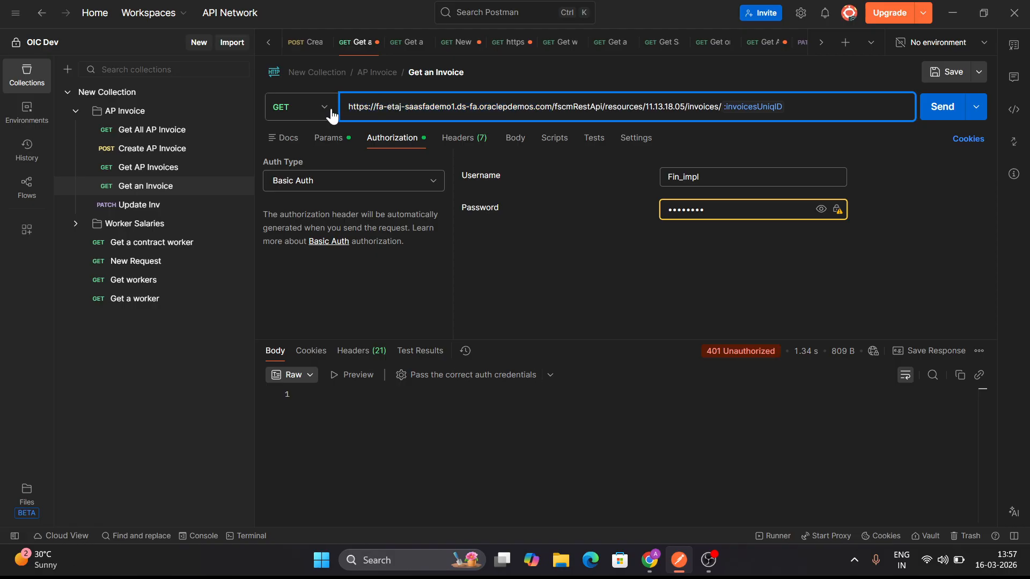
# Send the Get an Invoice request with the updated host and enlarge the response area to check its status
pyautogui.click(805, 101)
pyautogui.click(944, 114)
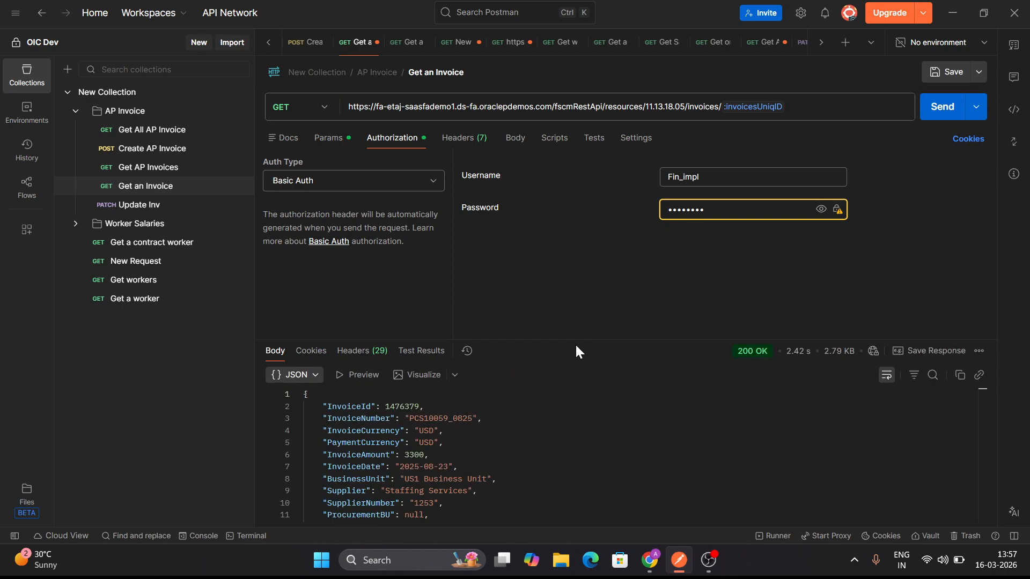
pyautogui.moveTo(577, 340); pyautogui.dragTo(577, 259)
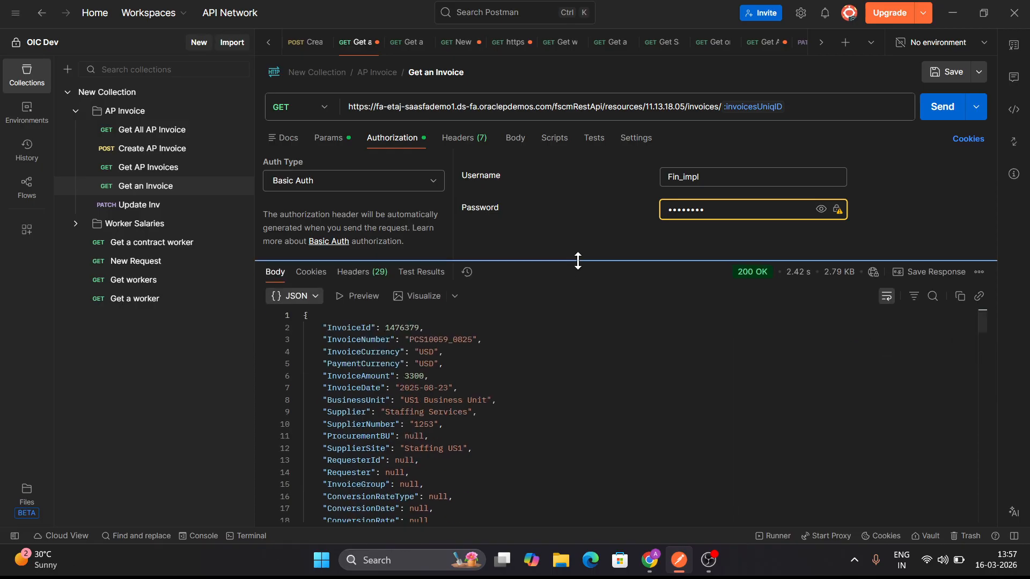
pyautogui.moveTo(752, 271)
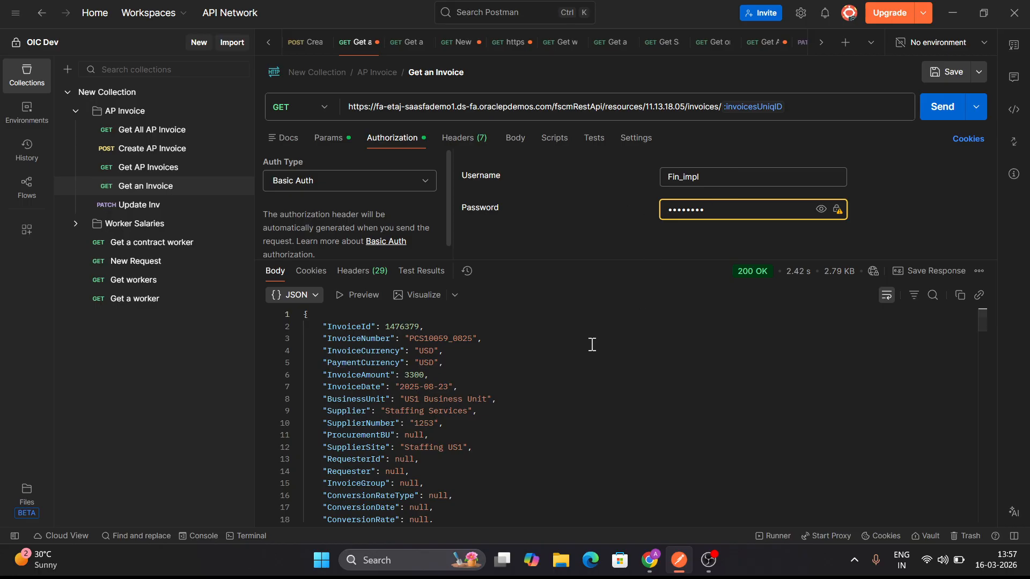
# Examine the returned invoice JSON from its header fields to the child links, including InvoiceId, InvoiceCurrency and the payment and status fields
pyautogui.scroll(-15, 456, 440)
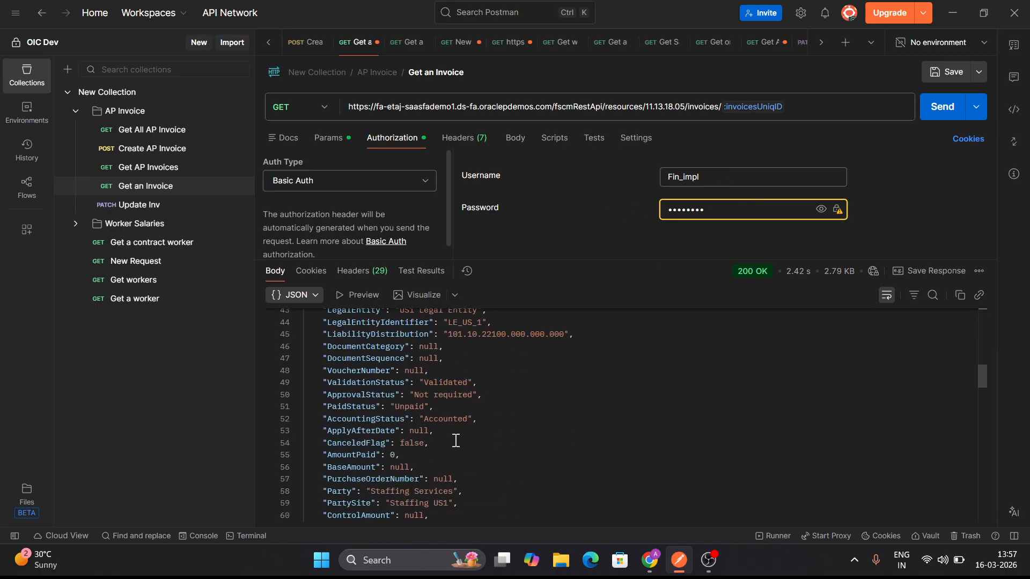
pyautogui.scroll(-12, 455, 441)
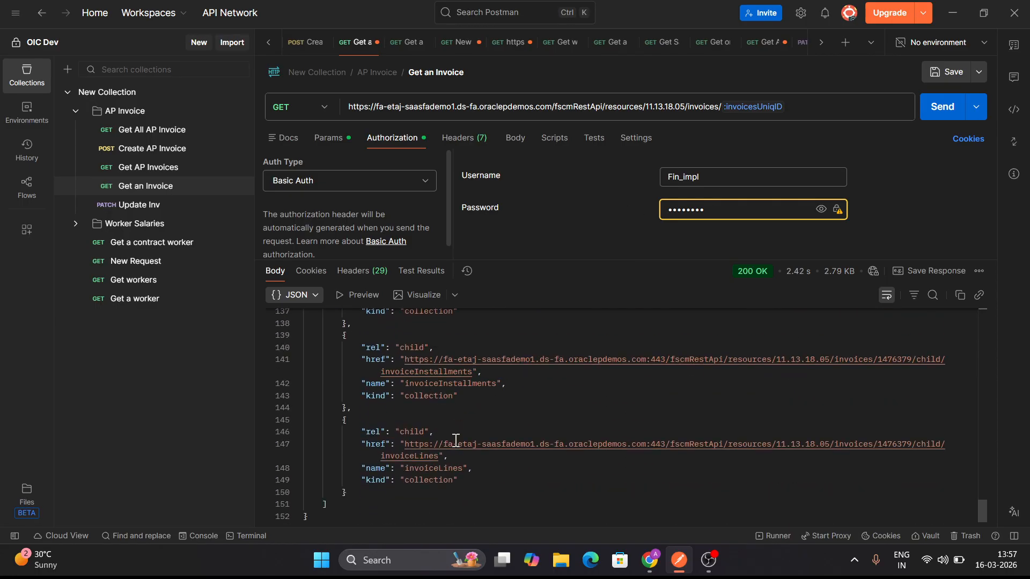
pyautogui.scroll(20, 456, 440)
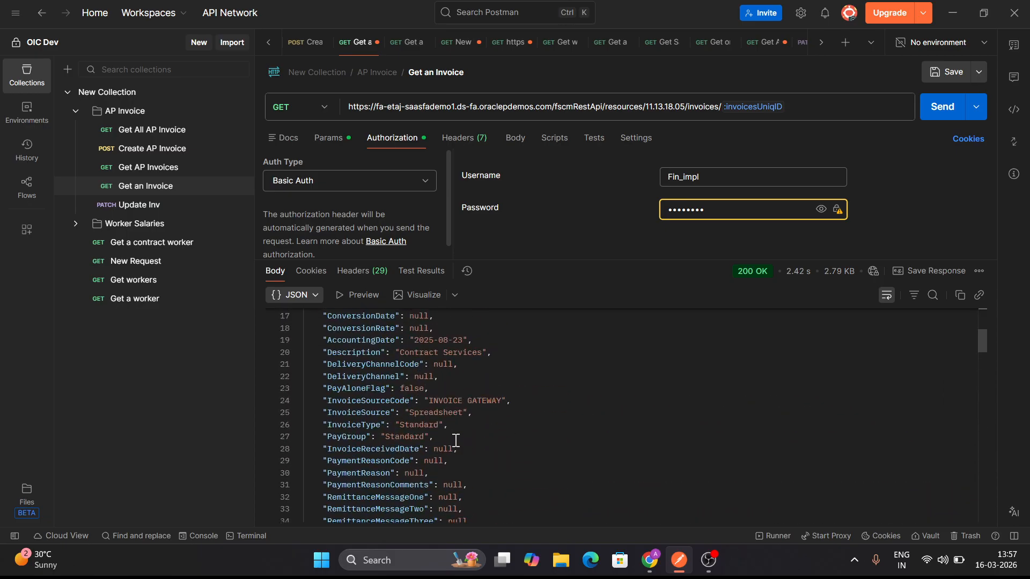
pyautogui.doubleClick(349, 328)
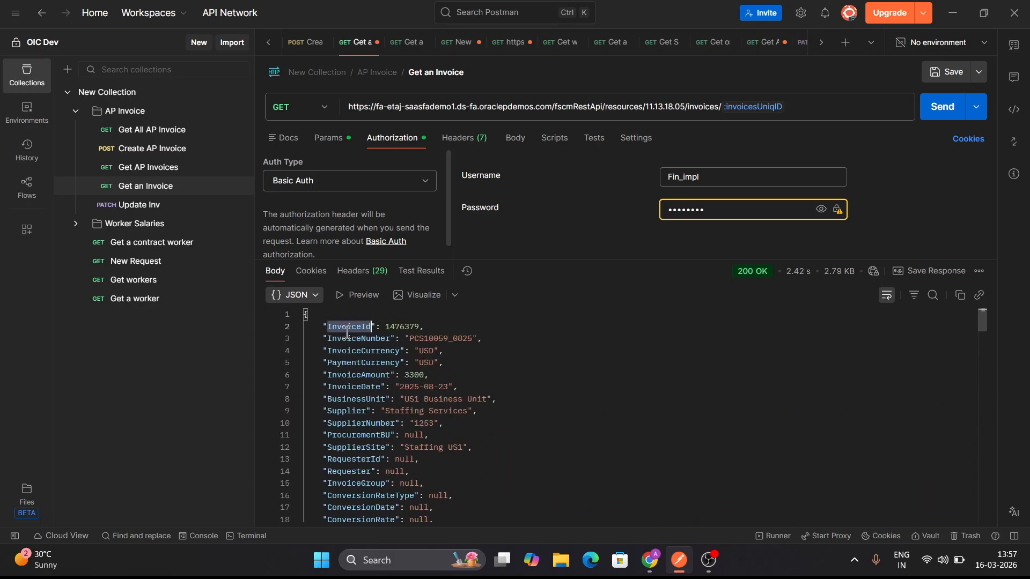
pyautogui.doubleClick(349, 350)
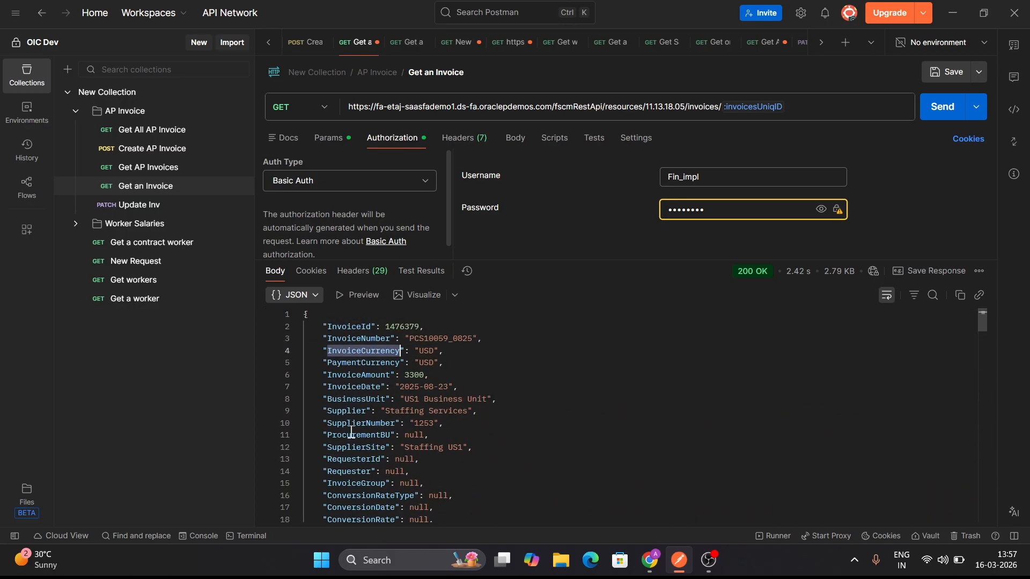
pyautogui.scroll(-12, 355, 458)
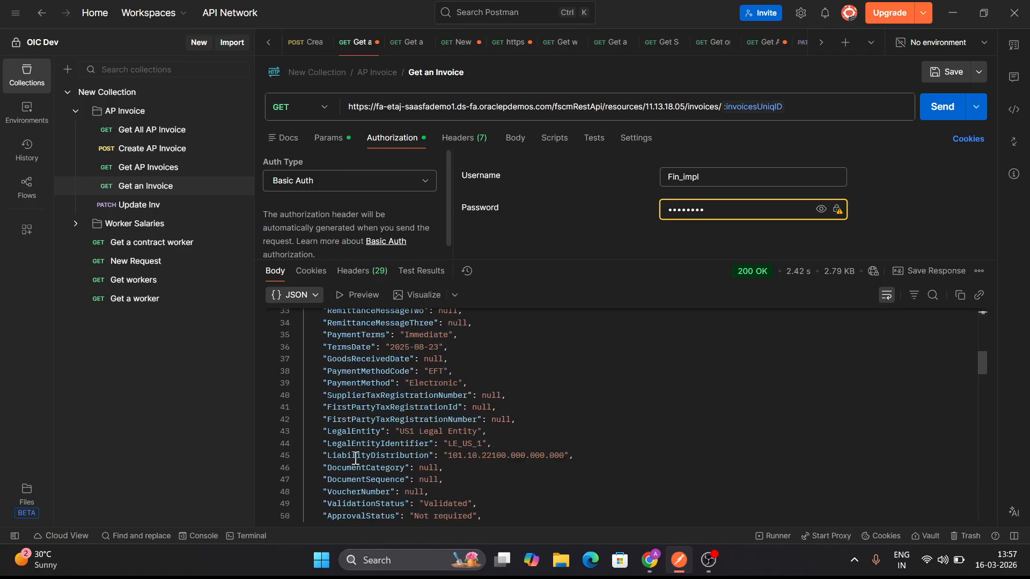
# Review the returned invoice JSON down to its links section and check the InvoiceDate field among the header fields
pyautogui.scroll(-15, 356, 459)
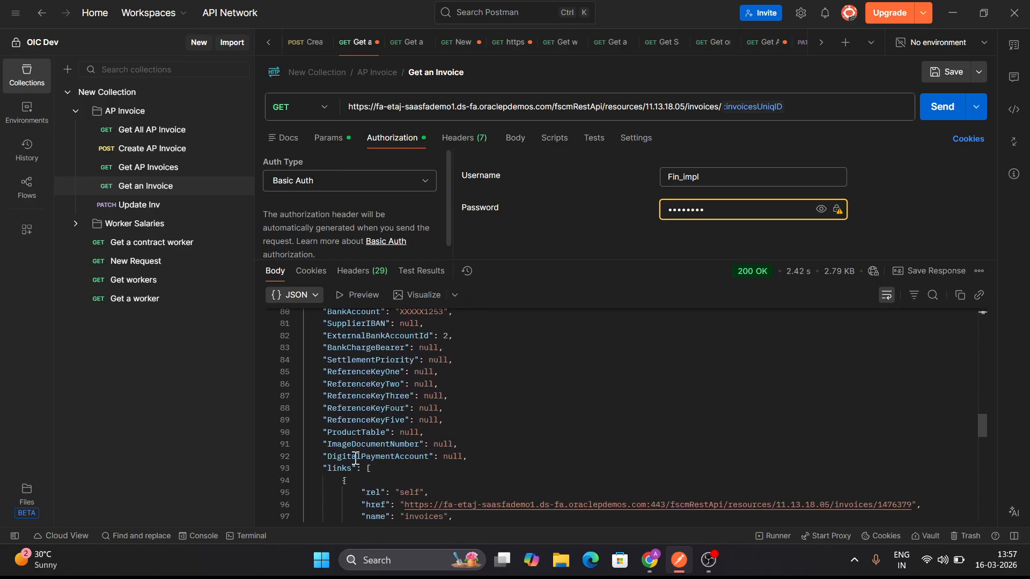
pyautogui.scroll(20, 355, 458)
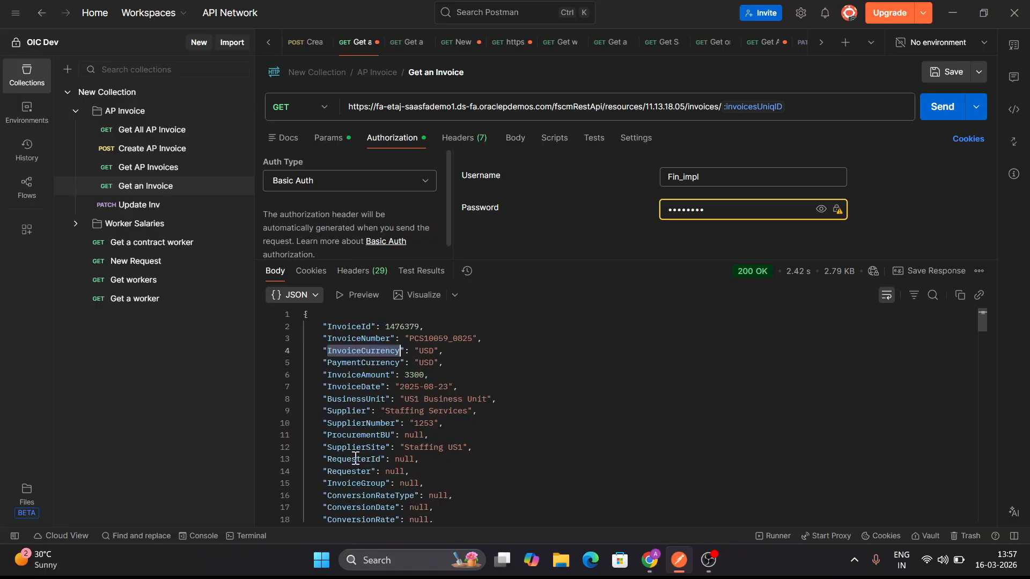
pyautogui.doubleClick(366, 383)
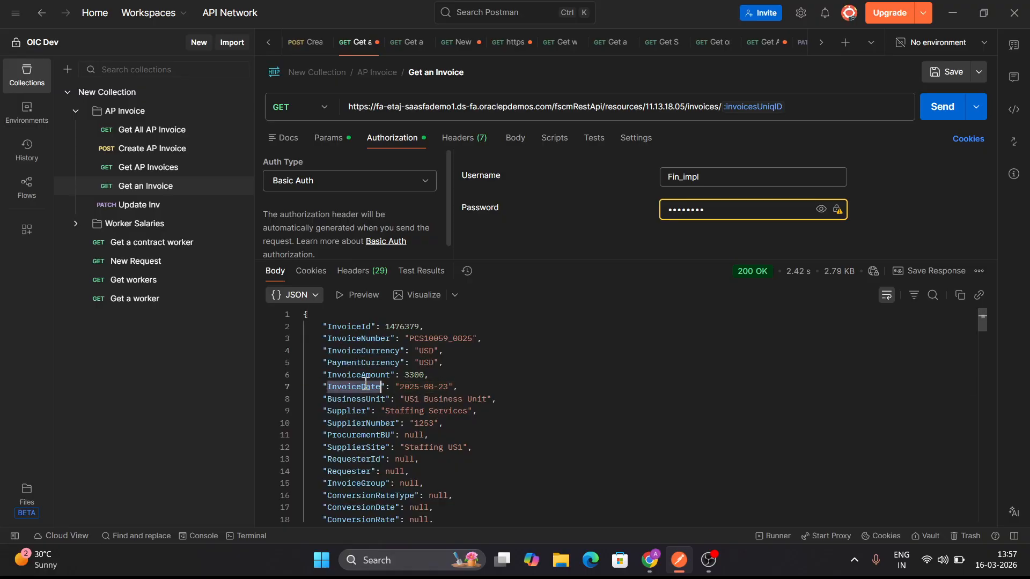
pyautogui.scroll(-3, 363, 445)
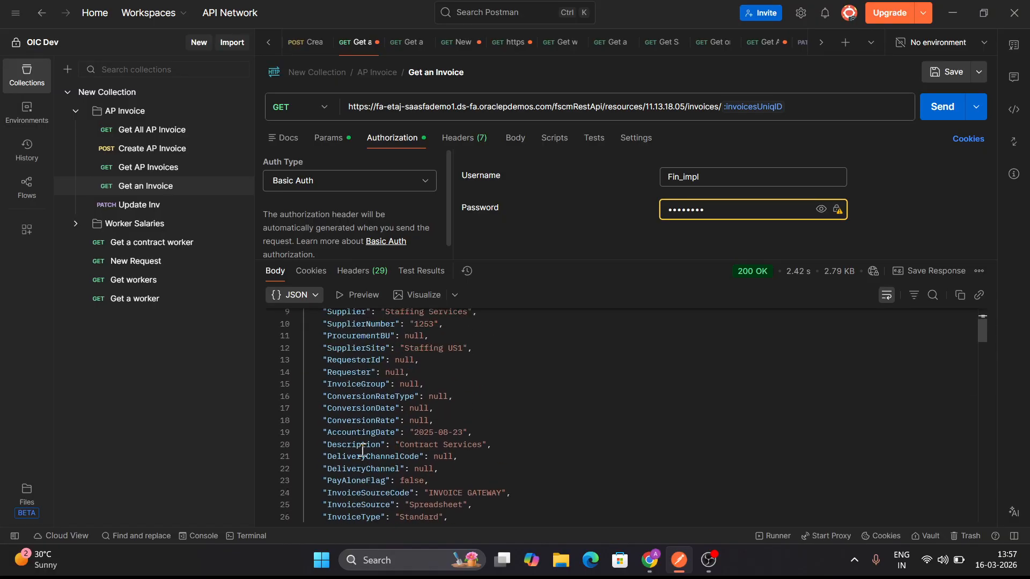
pyautogui.scroll(3, 363, 451)
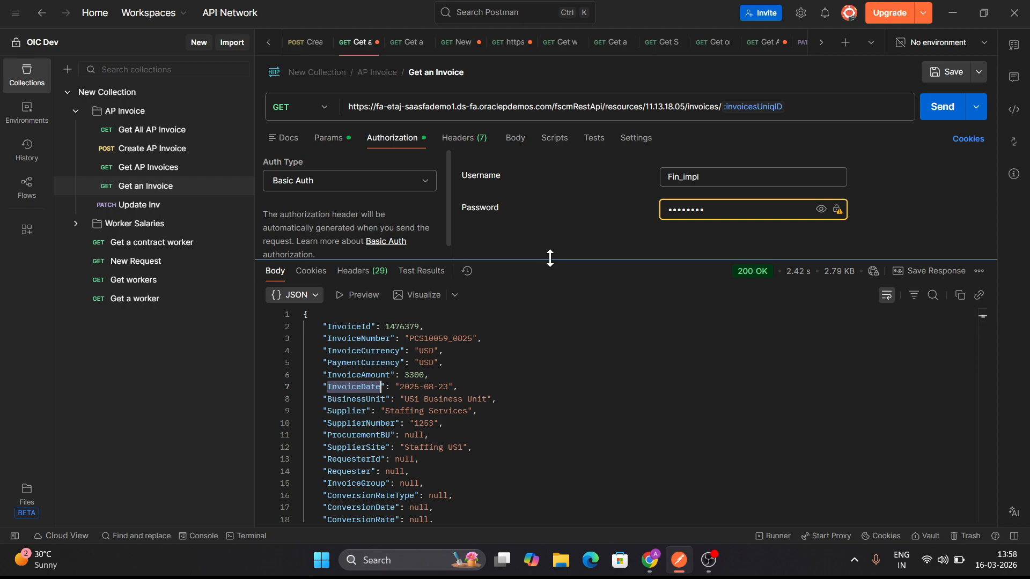
# Enlarge the request area and recheck the Get an Invoice request's invoicesUniqID path variable, authorization, headers and full URL
pyautogui.moveTo(550, 260); pyautogui.dragTo(557, 355)
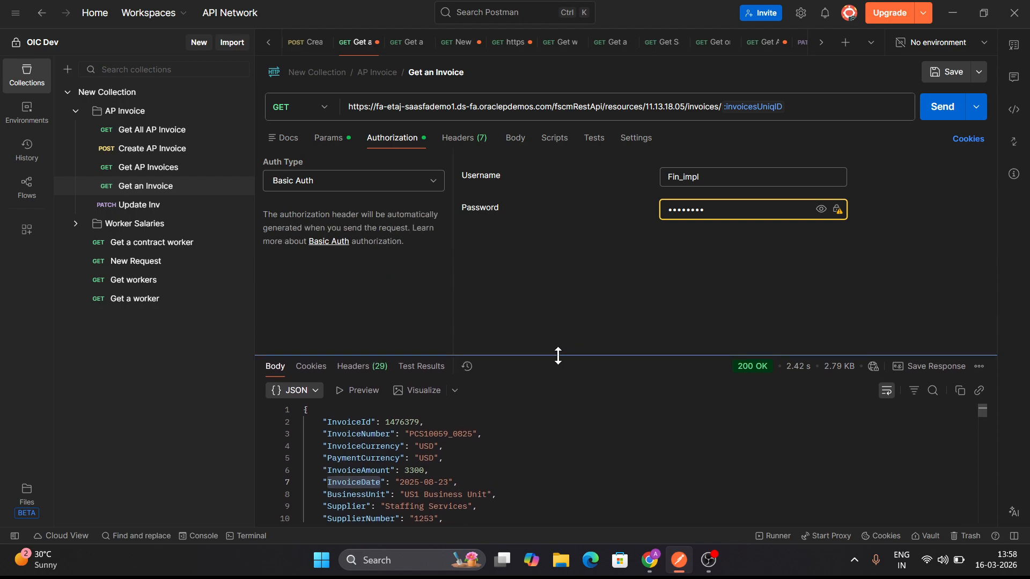
pyautogui.click(335, 141)
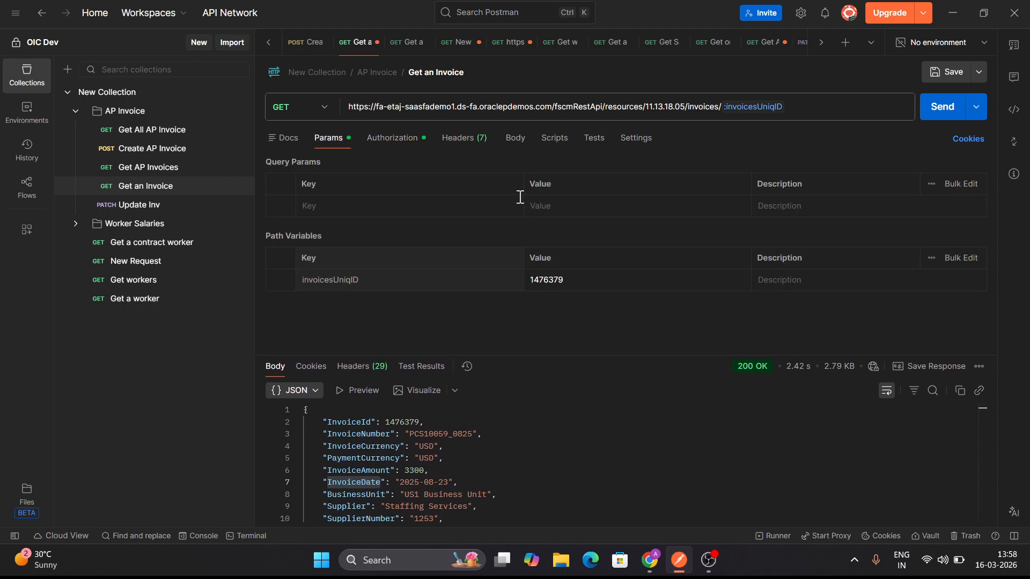
pyautogui.click(392, 139)
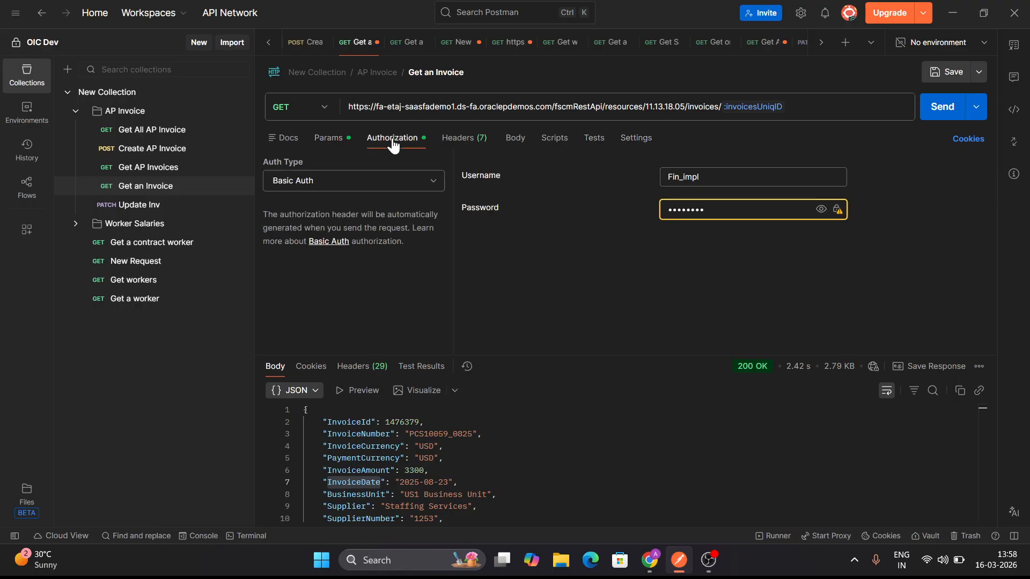
pyautogui.click(465, 145)
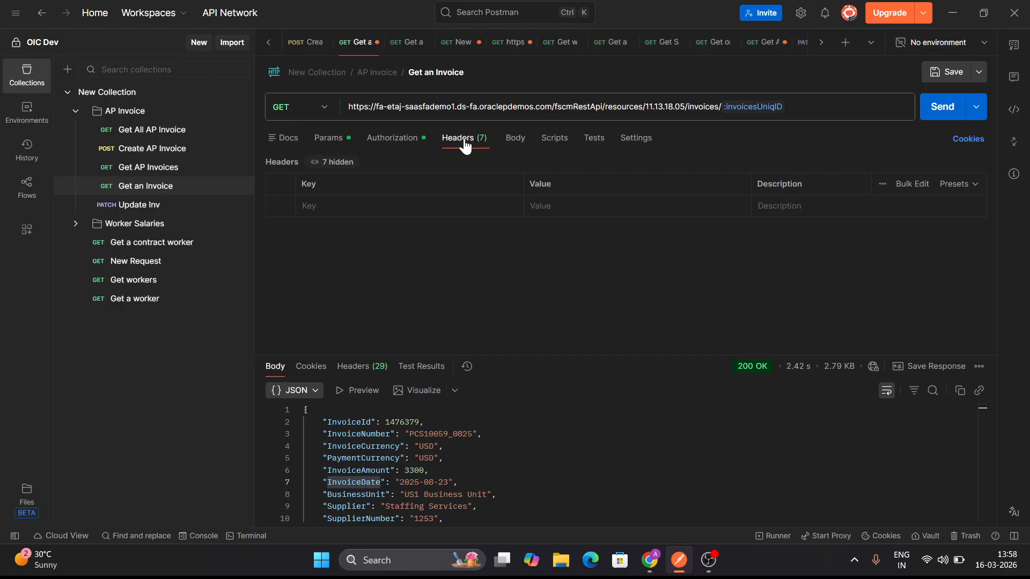
pyautogui.click(340, 142)
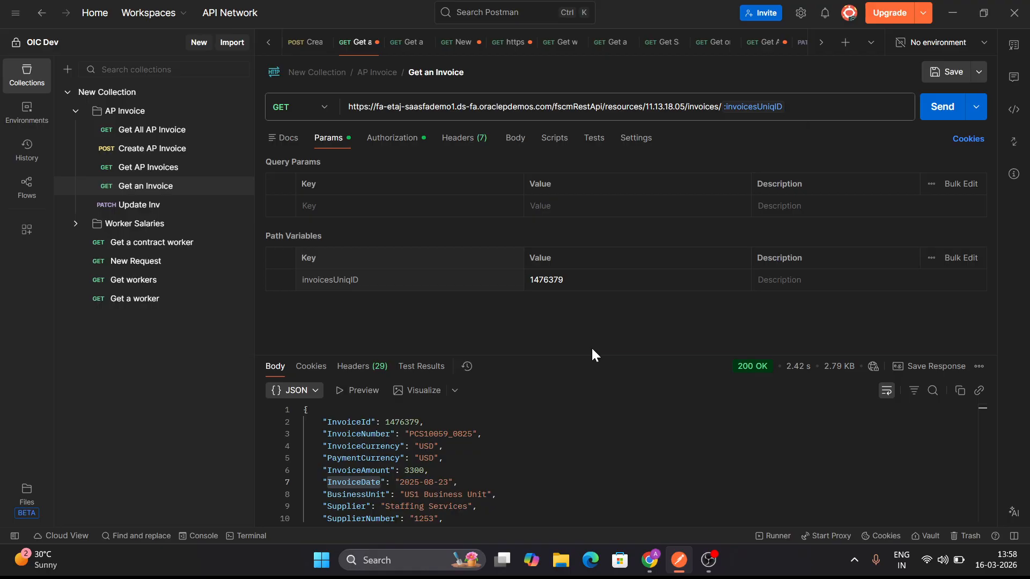
pyautogui.moveTo(591, 359); pyautogui.dragTo(585, 319)
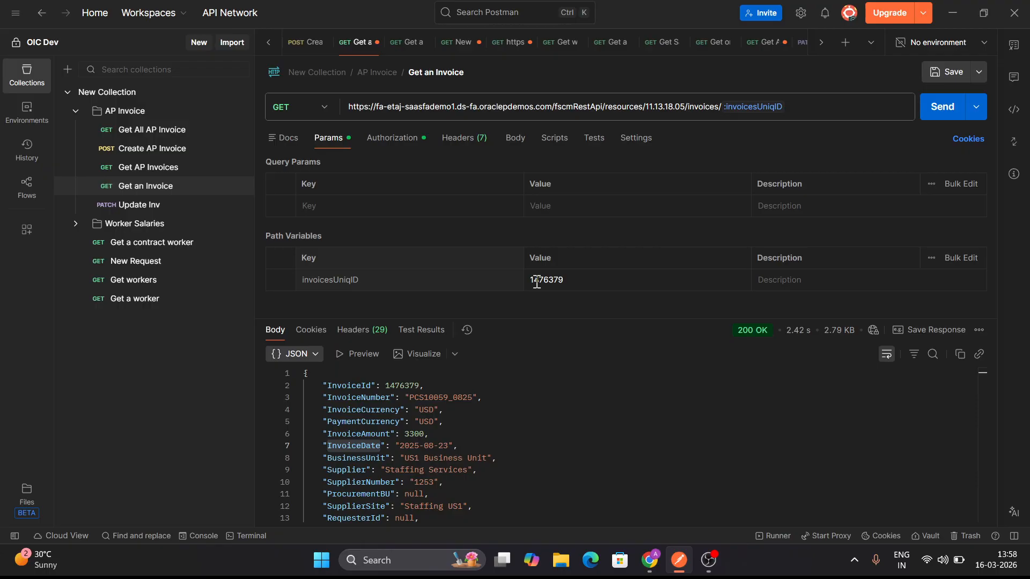
pyautogui.tripleClick(405, 107)
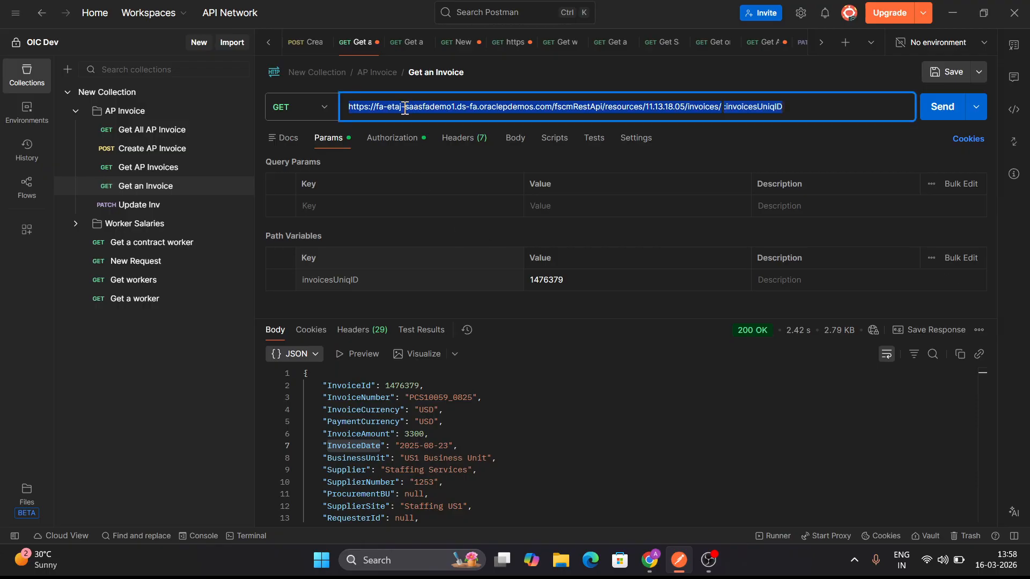
pyautogui.click(534, 230)
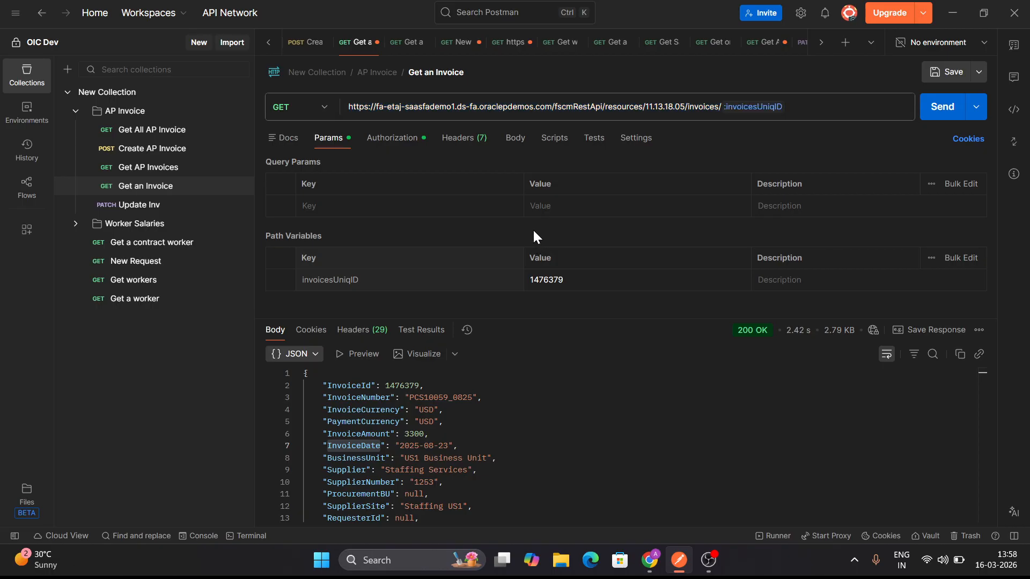